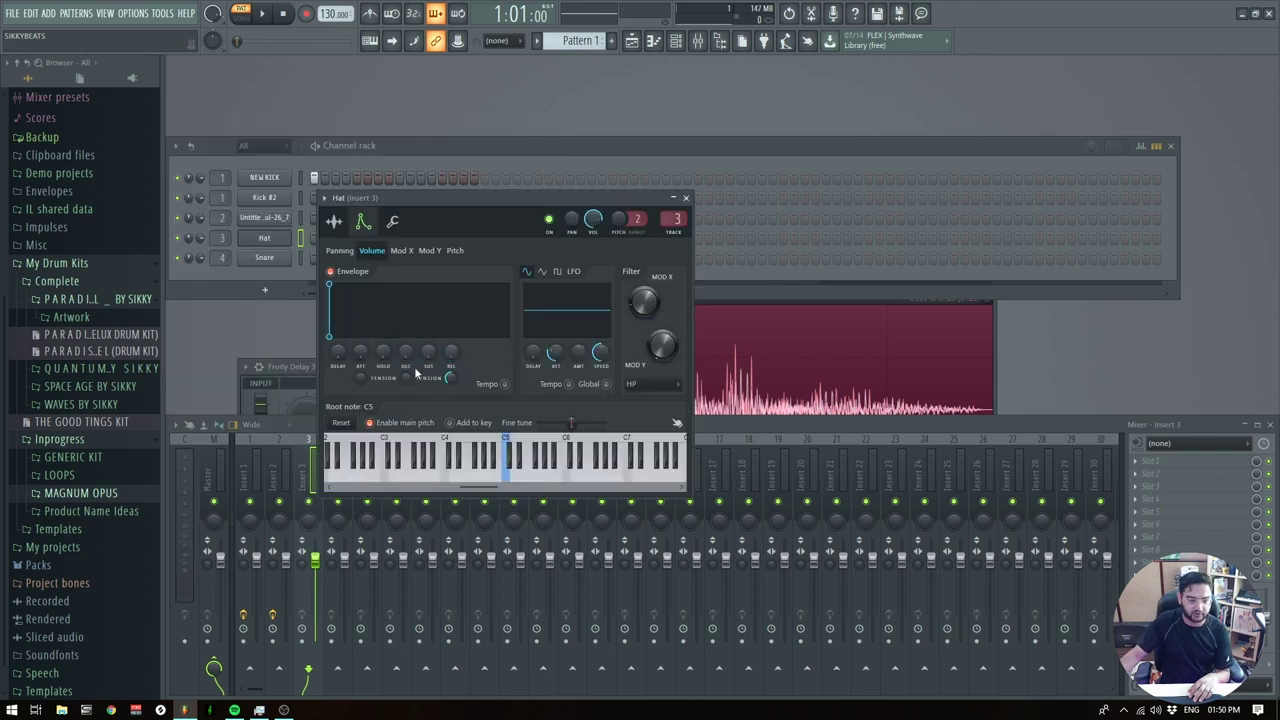
Add another snare channel below Snare #3 in the channel rack and name it ORIGINAL
{"action": "key", "text": "Escape"}
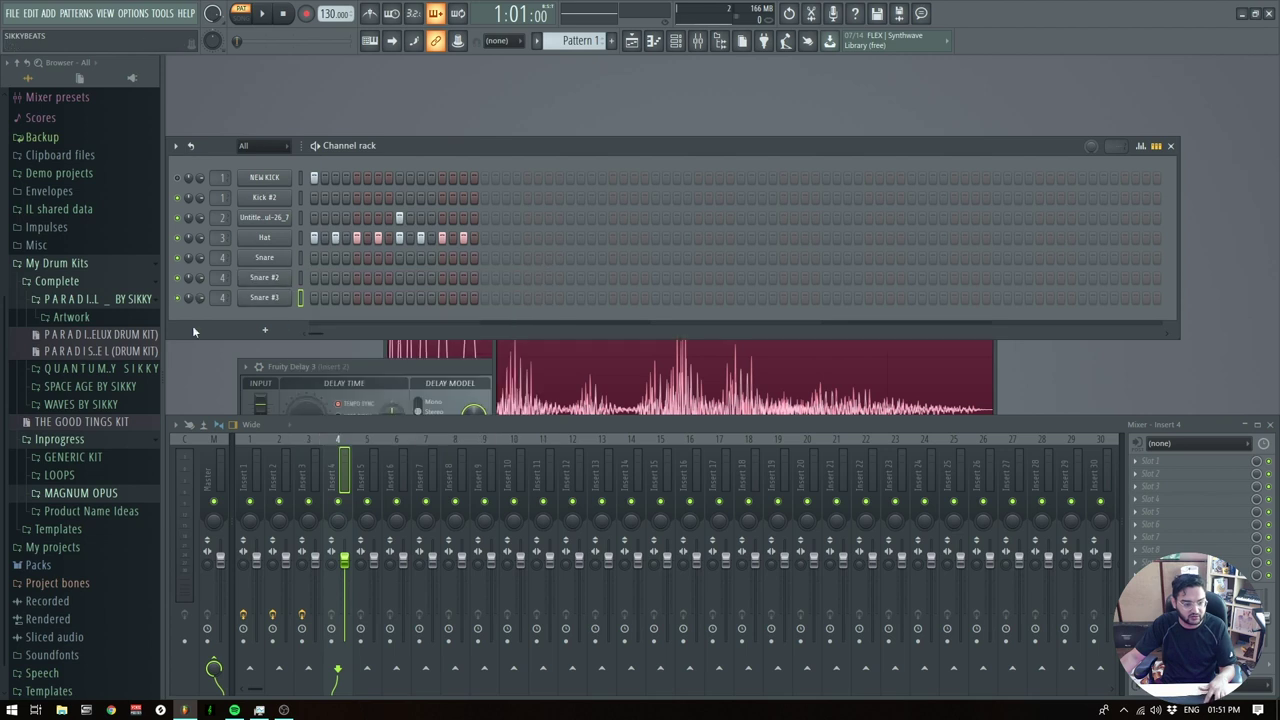
{"action": "right_click", "coordinate": [280, 300]}
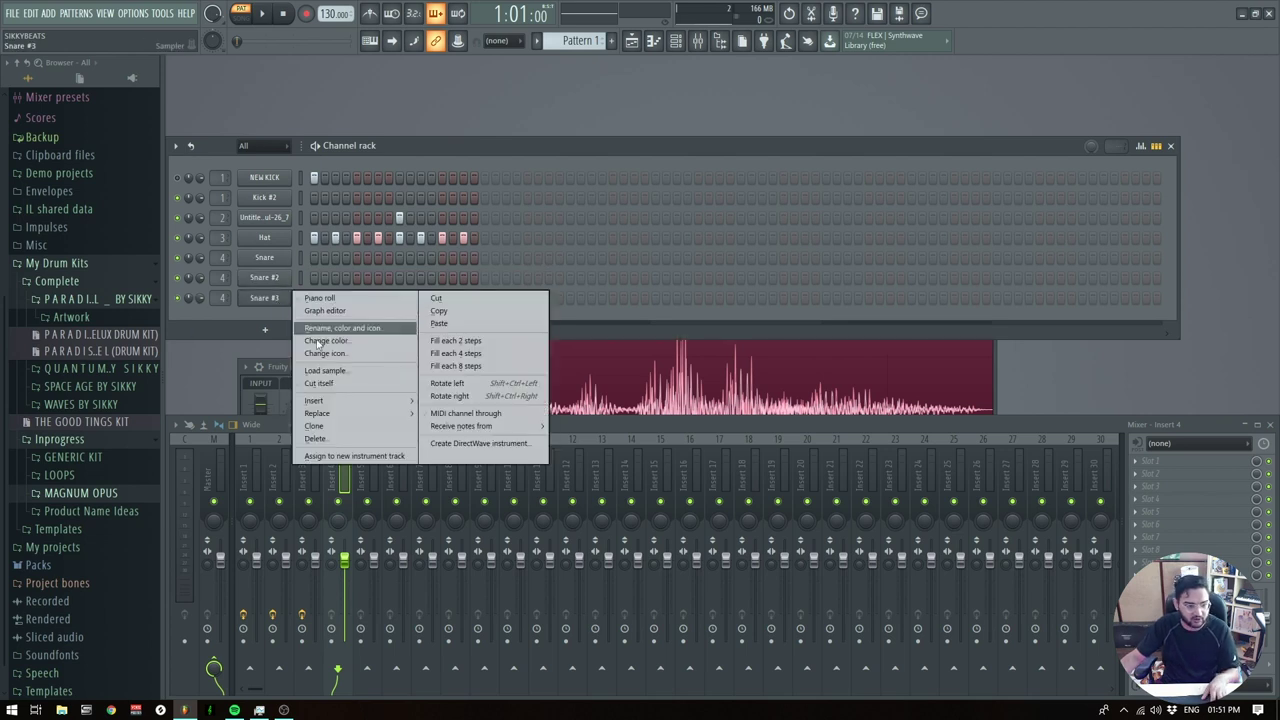
{"action": "left_click", "coordinate": [313, 399]}
{"action": "type", "text": "ORIGINAL"}
{"action": "key", "text": "Return"}
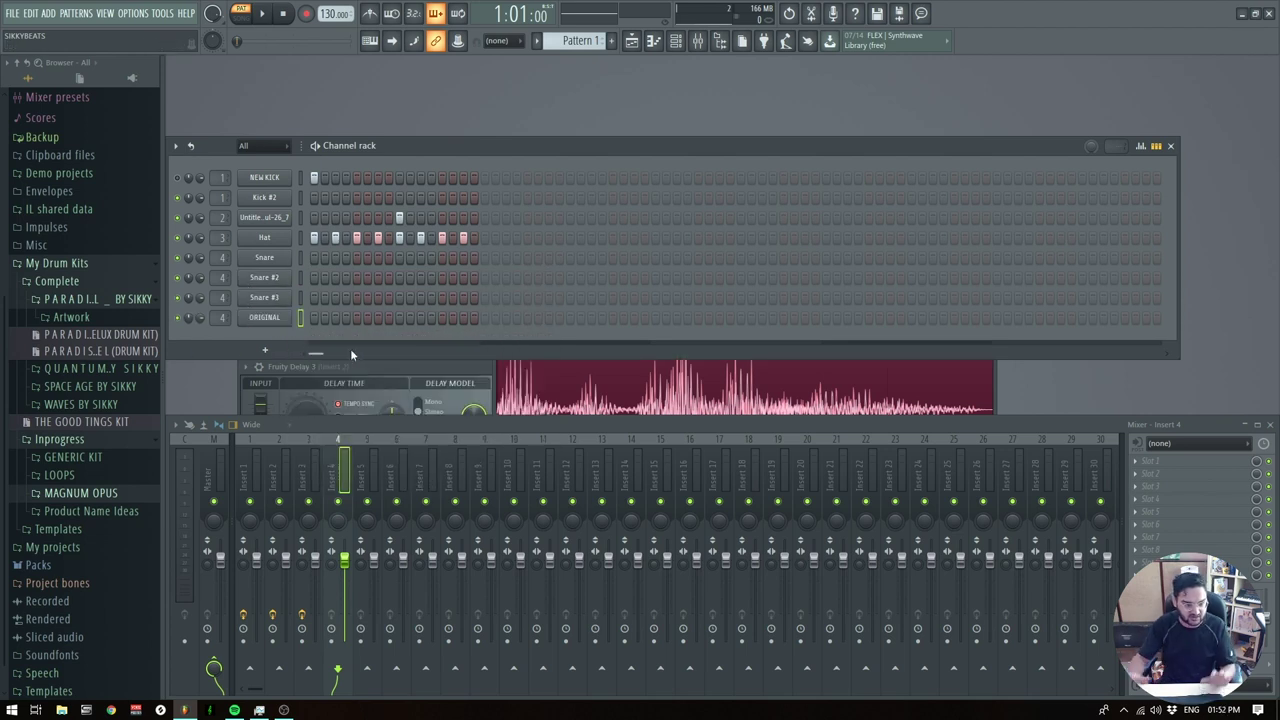
Adjust the sample length of the first Snare channel
{"action": "left_click", "coordinate": [265, 258]}
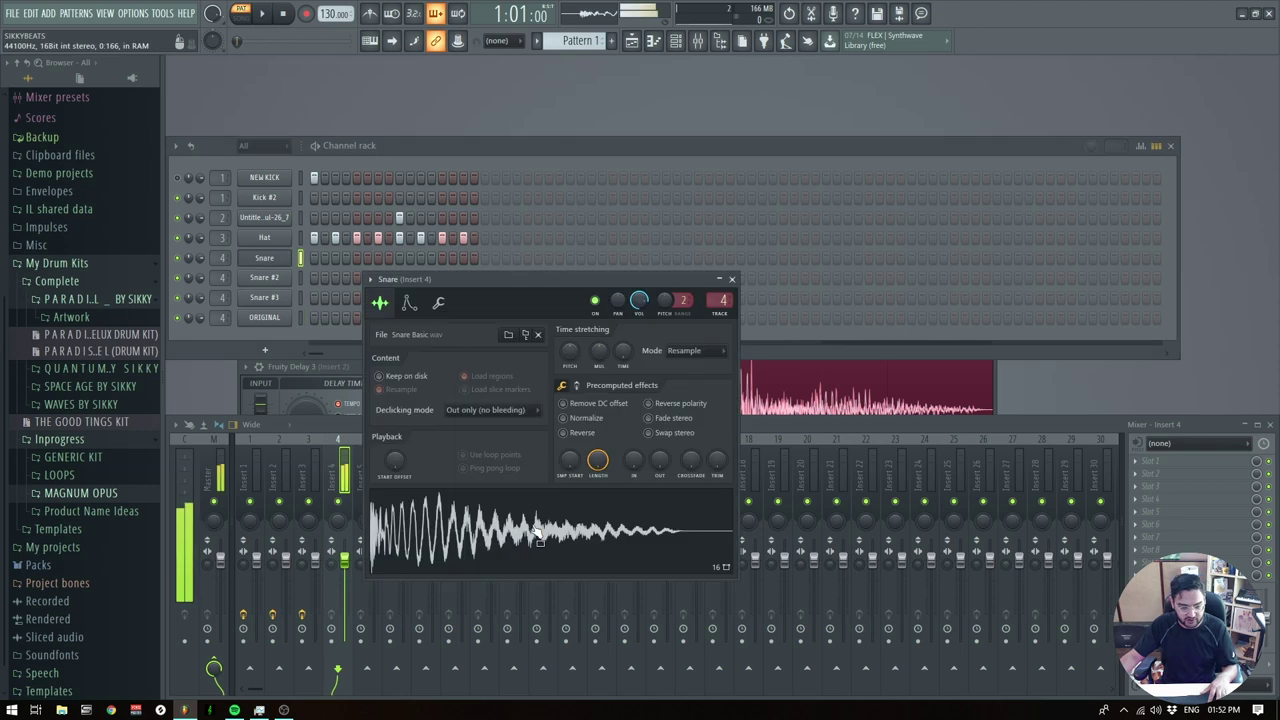
{"action": "left_click_drag", "start_coordinate": [597, 462], "coordinate": [659, 430]}
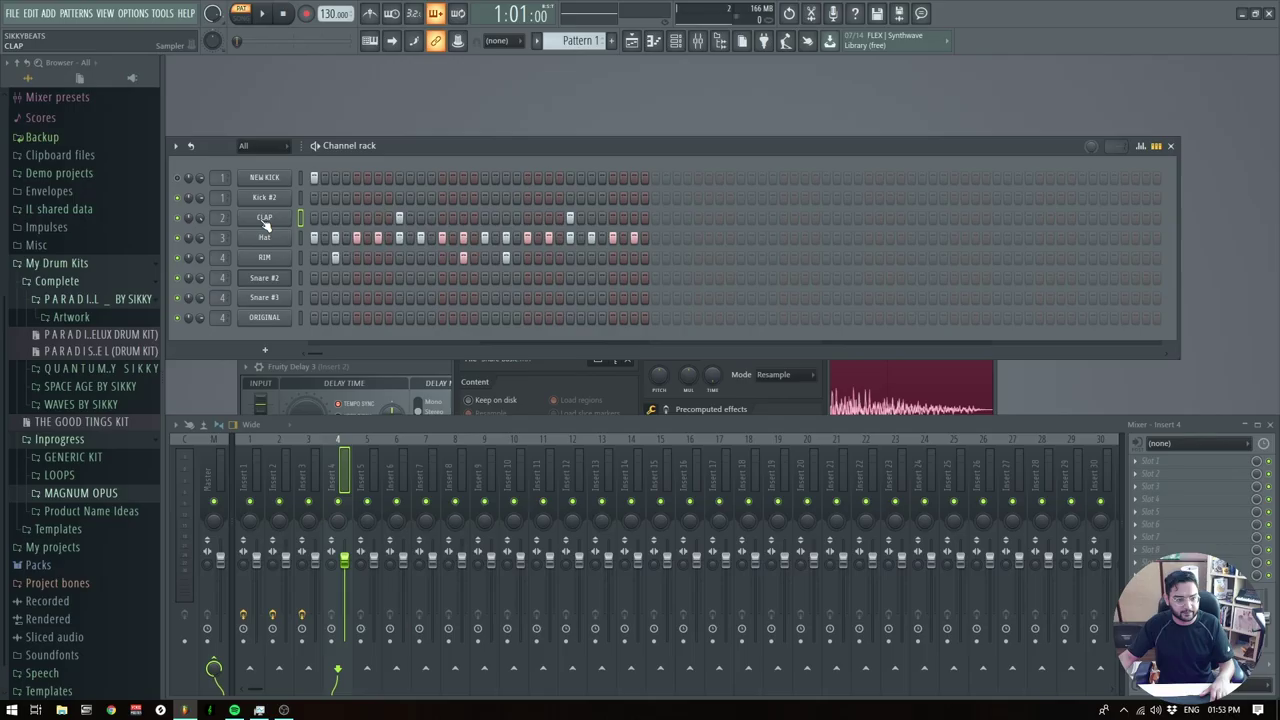
Open the CLAP channel in the piano roll and offset a C#5 note slightly ahead of the C5 clap hit
{"action": "right_click", "coordinate": [264, 217]}
{"action": "left_click", "coordinate": [290, 220]}
{"action": "scroll", "coordinate": [773, 306], "scroll_direction": "up", "scroll_amount": 3}
{"action": "left_click_drag", "start_coordinate": [931, 291], "coordinate": [938, 278]}
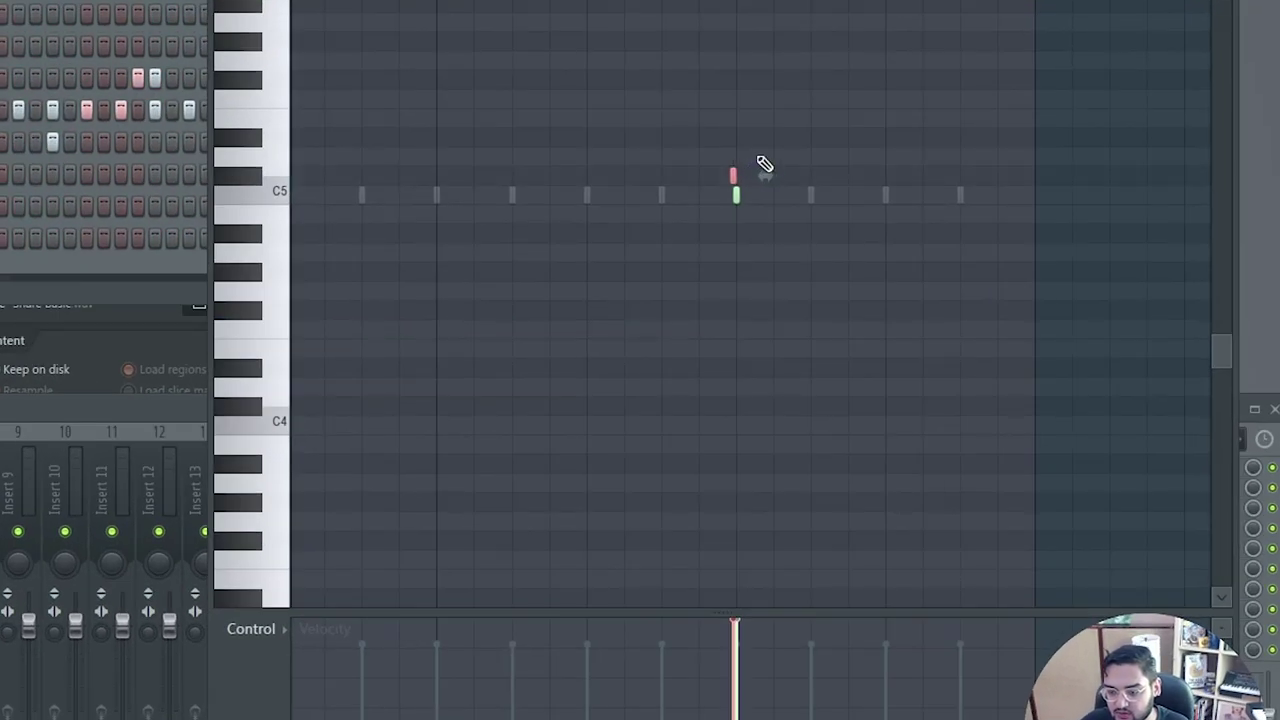
{"action": "scroll", "coordinate": [648, 96], "scroll_direction": "right", "scroll_amount": 1}
{"action": "scroll", "coordinate": [670, 24], "scroll_direction": "left", "scroll_amount": 1}
{"action": "scroll", "coordinate": [620, 151], "scroll_direction": "right", "scroll_amount": 2}
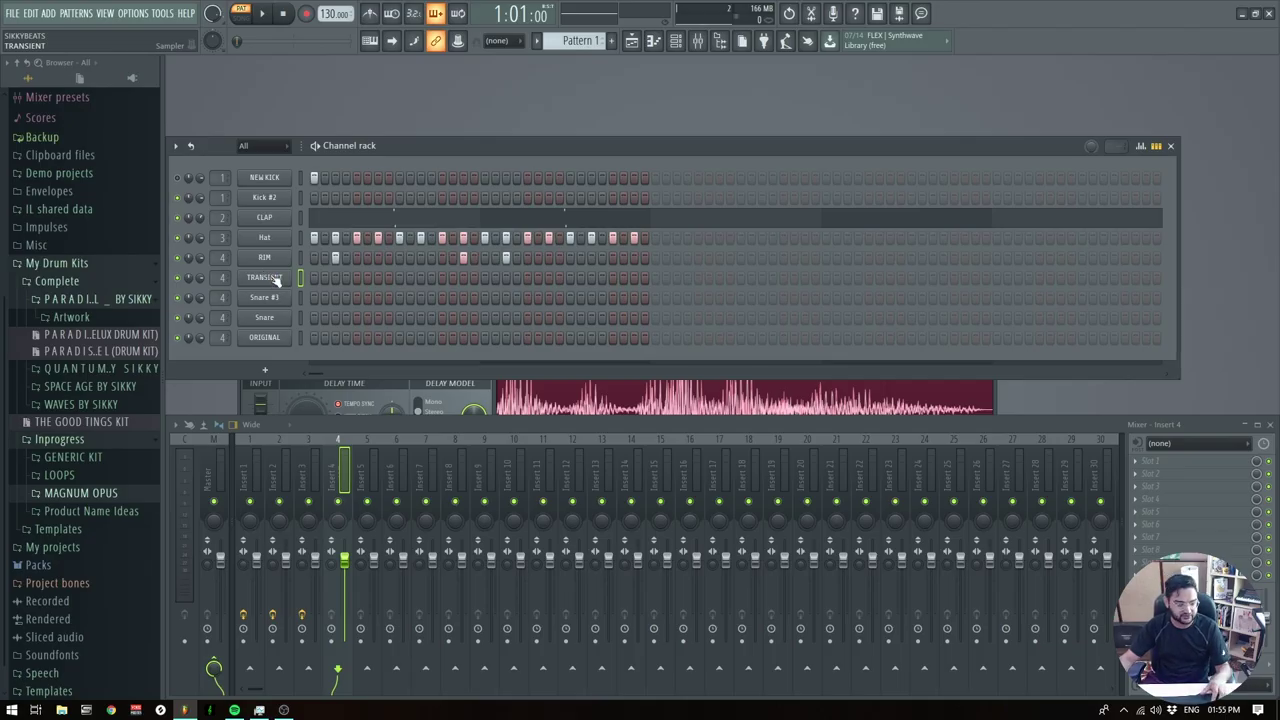
Adjust the fade-out of the TRANSIENT channel's sample so only its attack portion is heard
{"action": "left_click", "coordinate": [265, 277]}
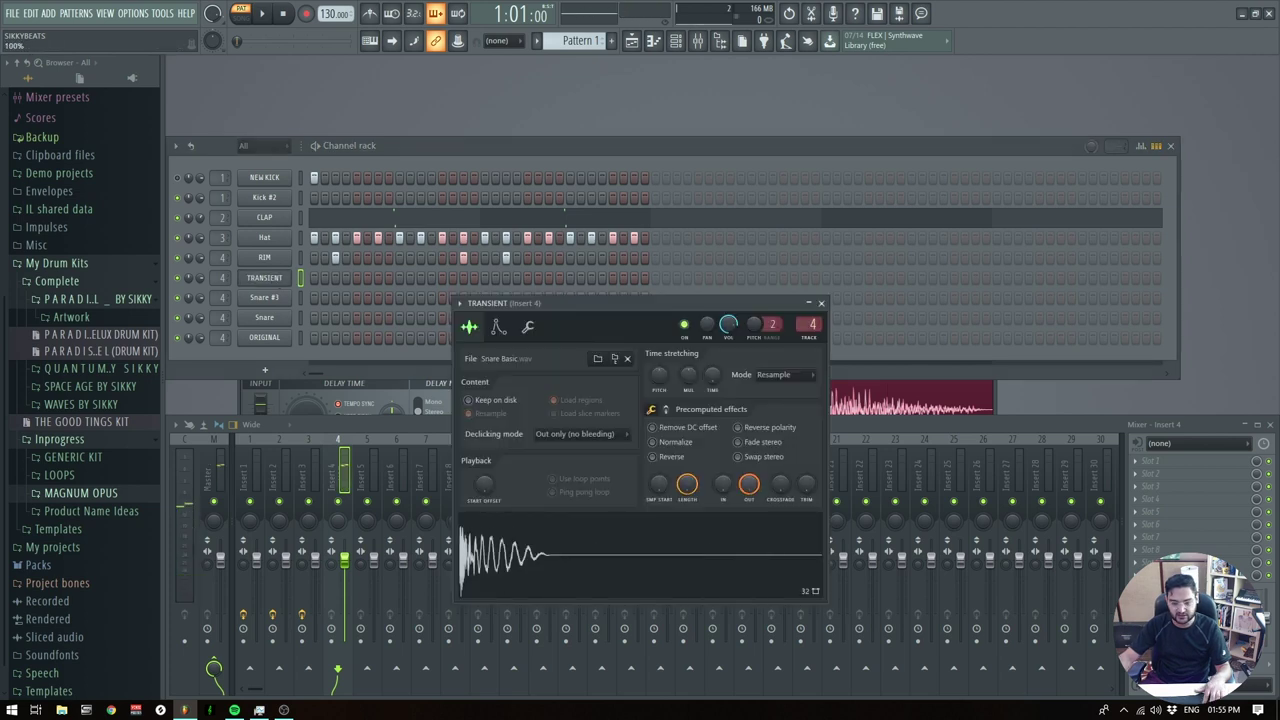
{"action": "left_click_drag", "start_coordinate": [749, 484], "coordinate": [749, 470]}
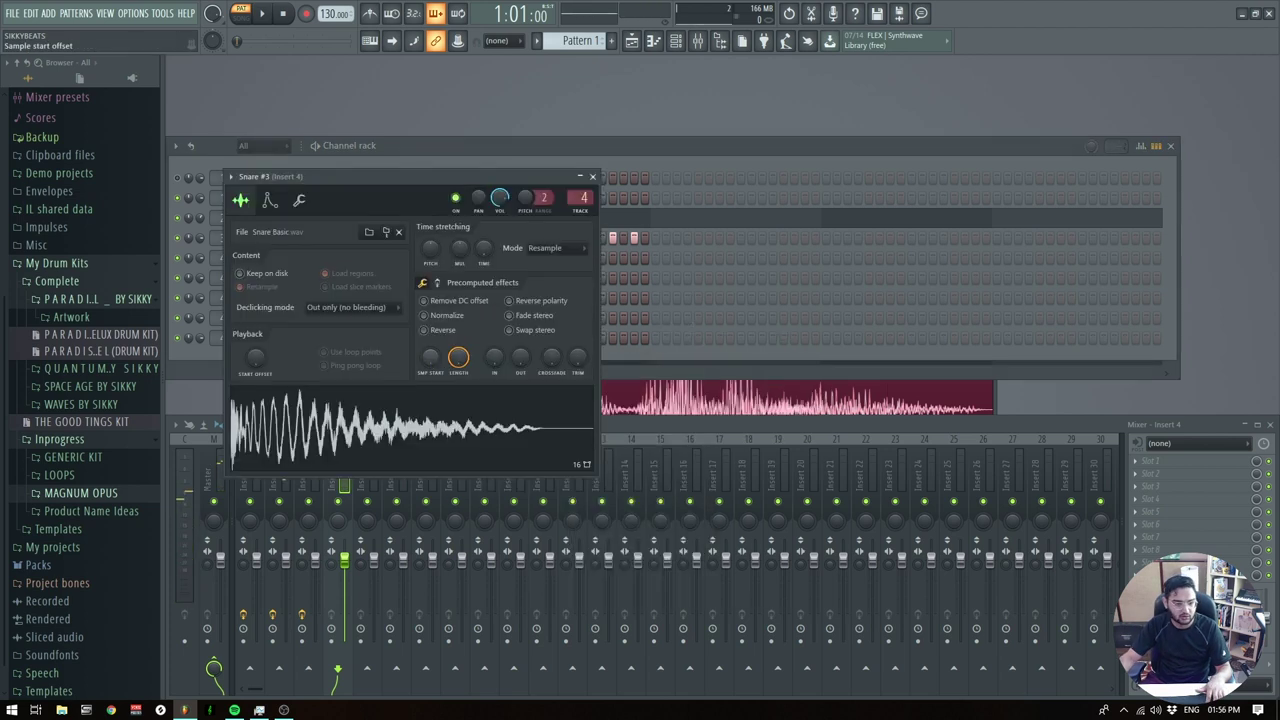
Trim the start of the Snare #3 sample and adjust its precomputed boost
{"action": "left_click_drag", "start_coordinate": [433, 355], "coordinate": [433, 343]}
{"action": "left_click", "coordinate": [437, 411]}
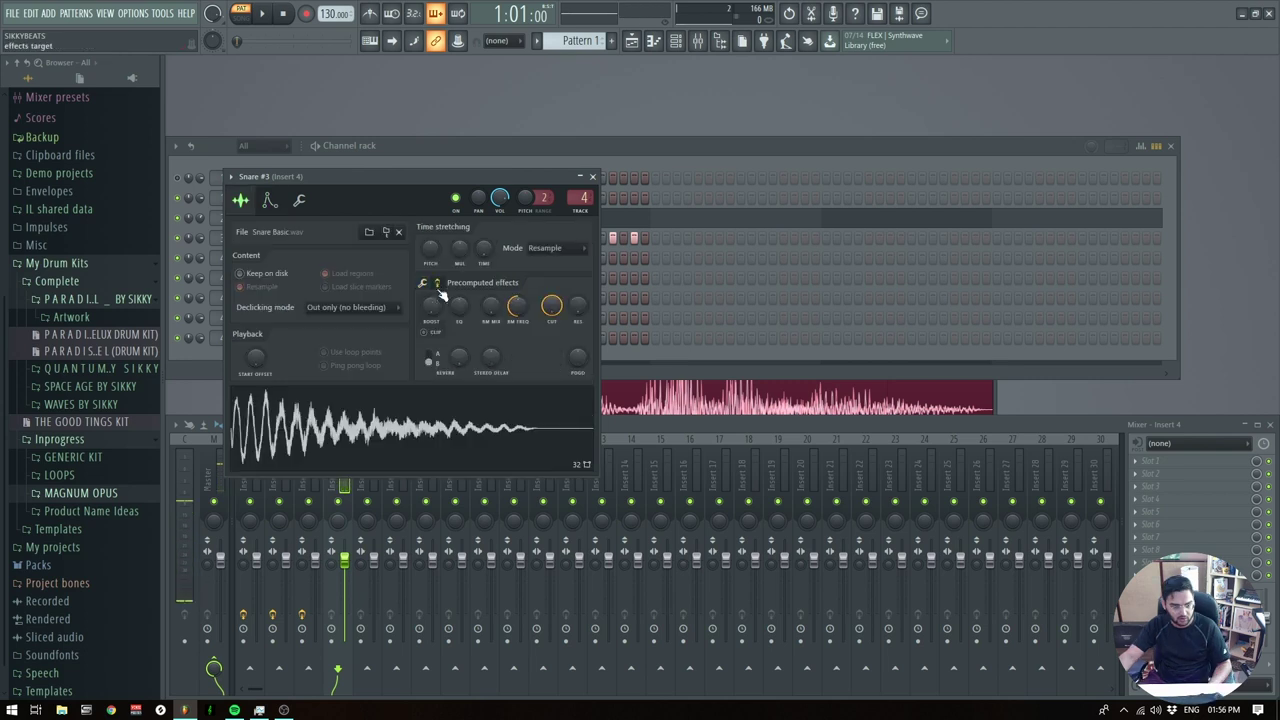
{"action": "left_click_drag", "start_coordinate": [431, 306], "coordinate": [431, 246]}
{"action": "left_click", "coordinate": [435, 434]}
{"action": "left_click_drag", "start_coordinate": [431, 306], "coordinate": [431, 374]}
{"action": "left_click", "coordinate": [593, 177]}
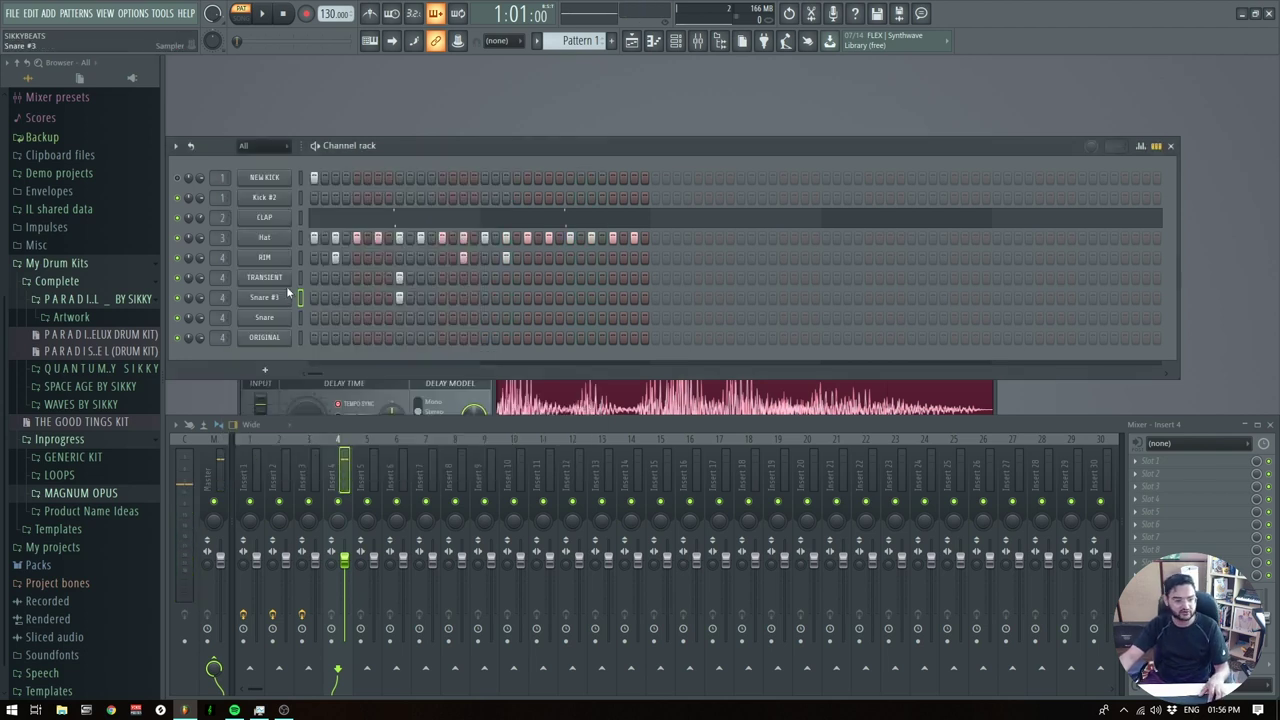
Load Edison on mixer Insert 4, replace Snare #3 with the recorded sample and open that channel's settings
{"action": "left_click", "coordinate": [1163, 462]}
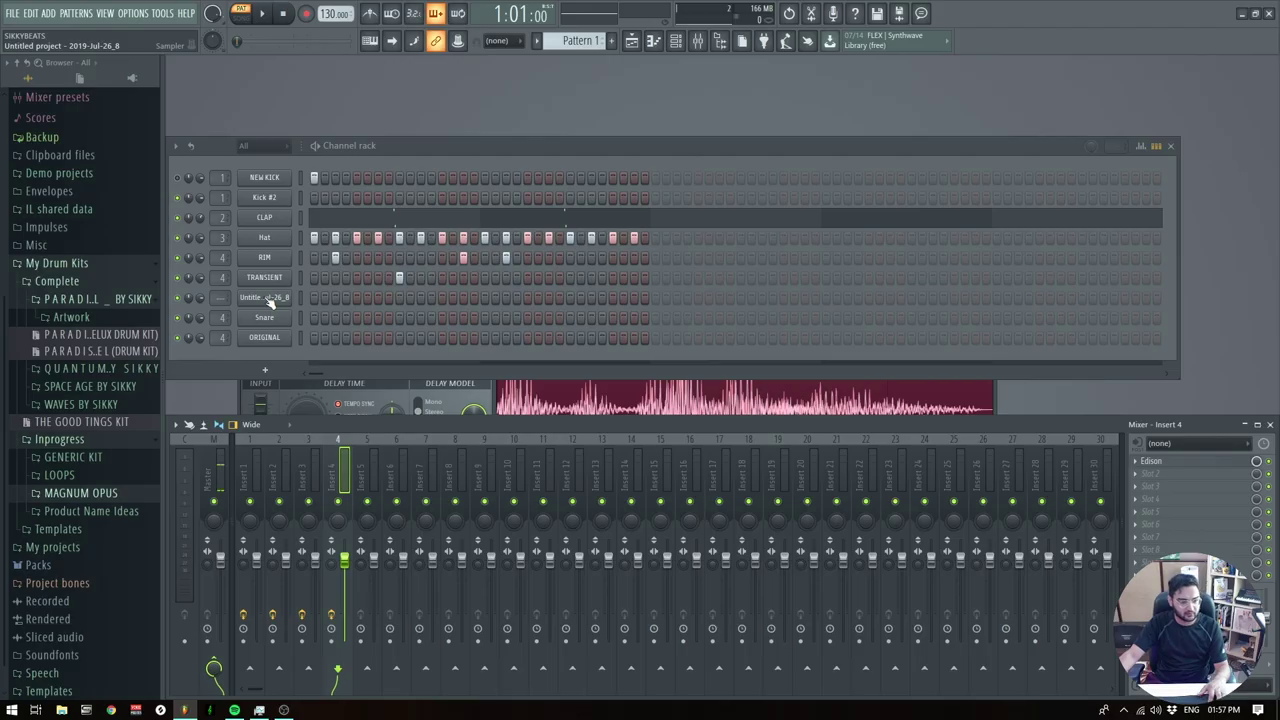
{"action": "left_click", "coordinate": [266, 298]}
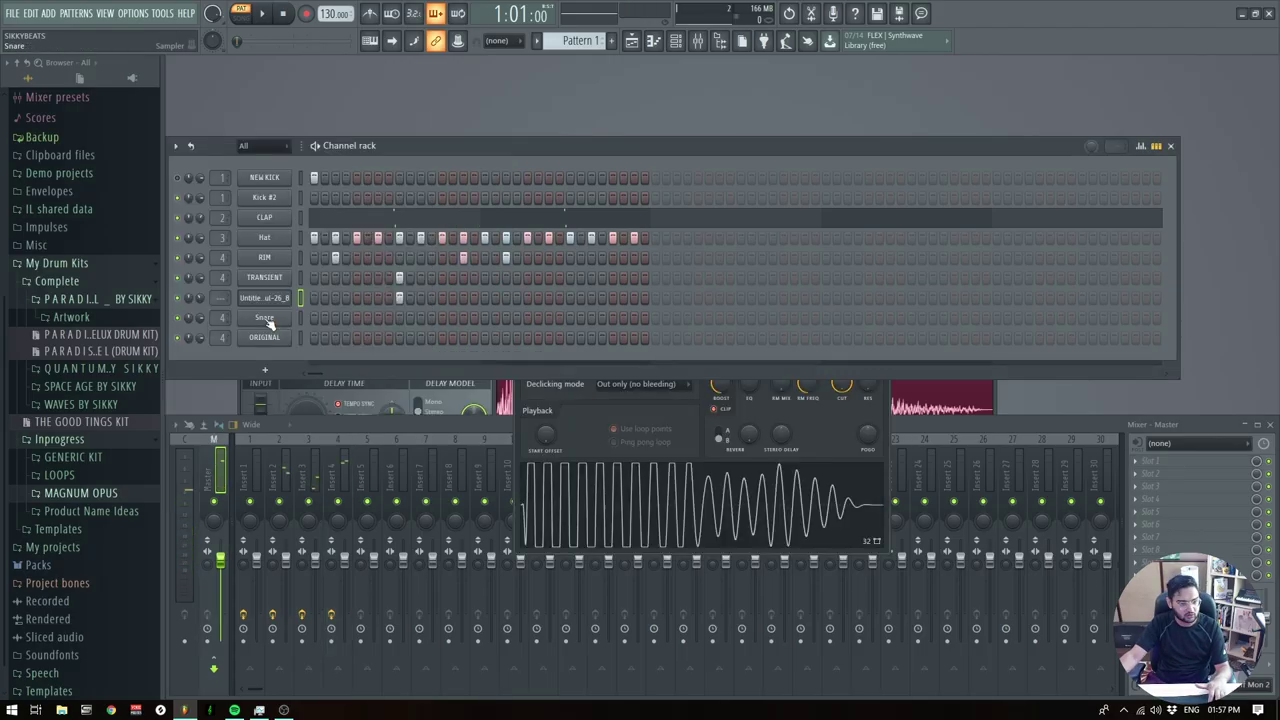
Open the Snare channel's volume envelope and adjust its attack
{"action": "left_click", "coordinate": [266, 319]}
{"action": "left_click", "coordinate": [290, 217]}
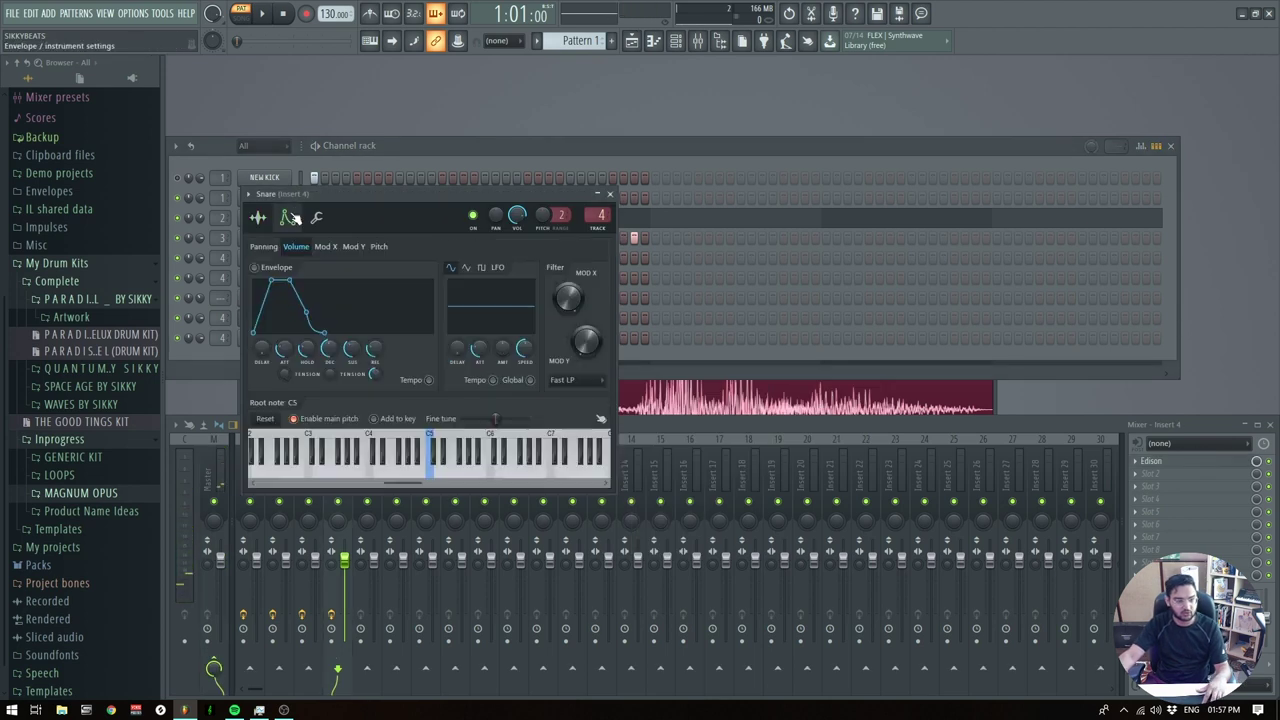
{"action": "left_click_drag", "start_coordinate": [272, 281], "coordinate": [262, 280]}
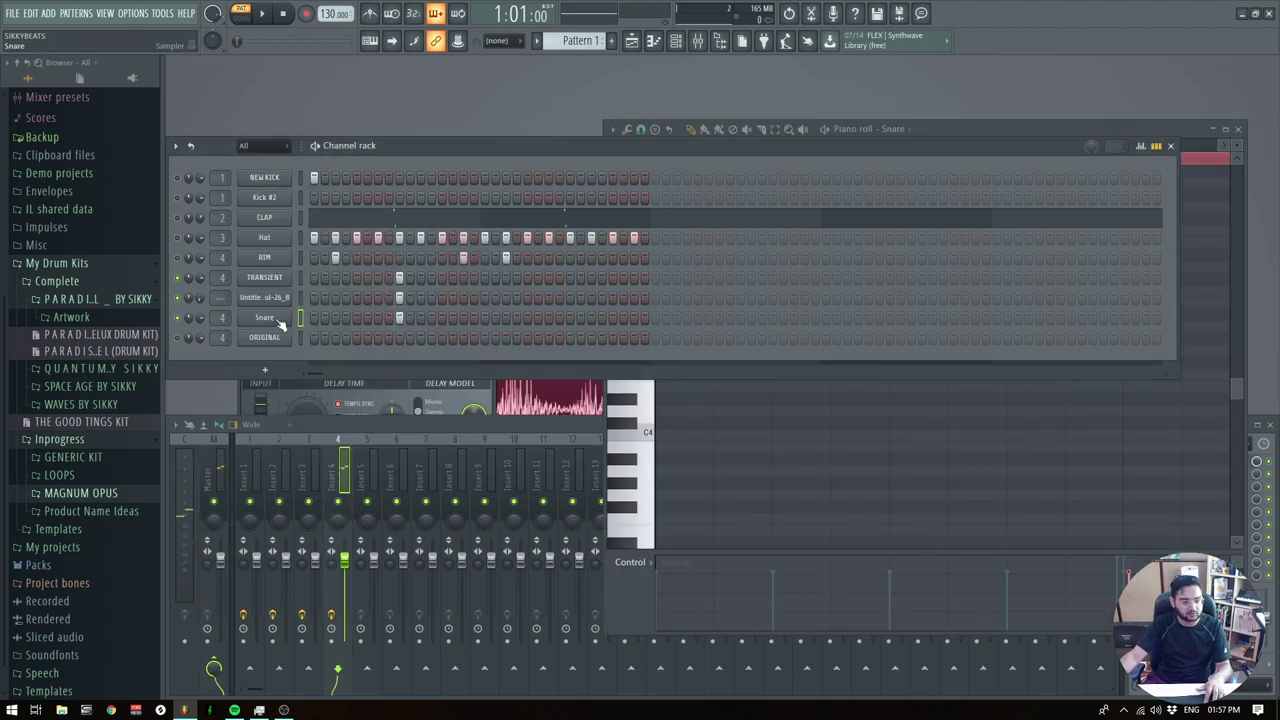
{"action": "left_click", "coordinate": [562, 380]}
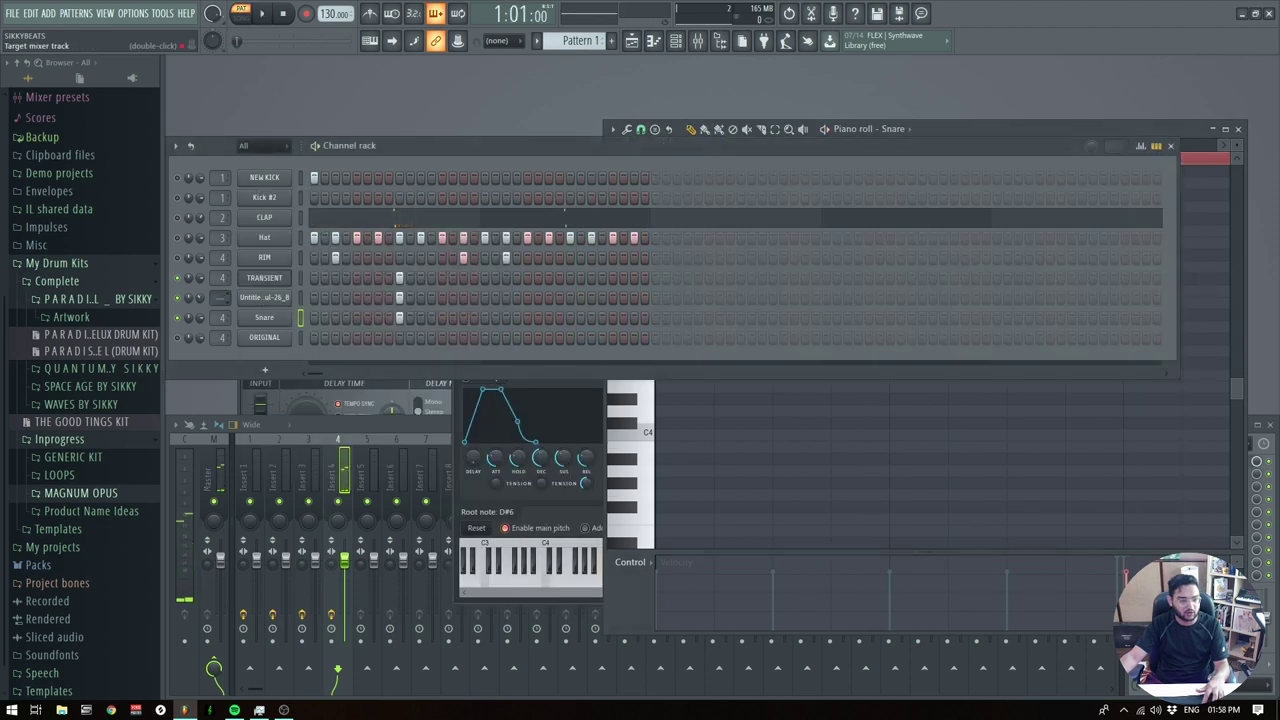
Add Fruity Compressor to the first effect slot of mixer Insert 4
{"action": "left_click", "coordinate": [343, 477]}
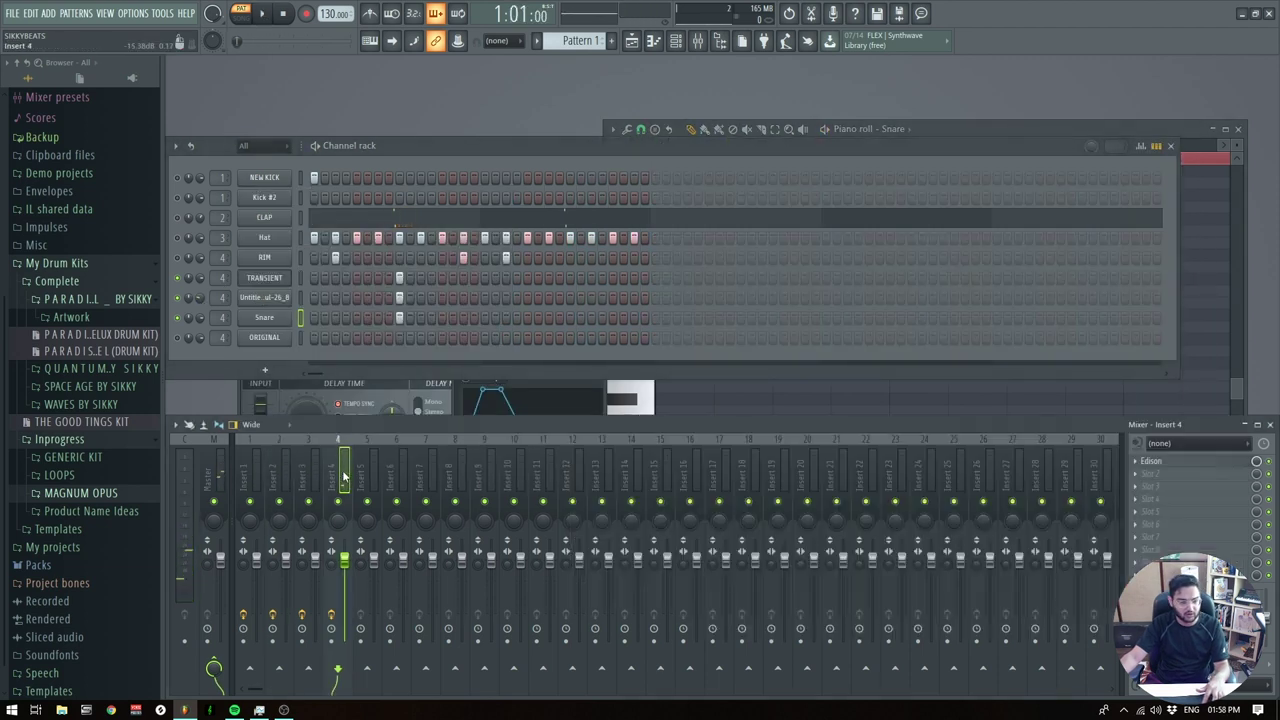
{"action": "left_click", "coordinate": [1149, 462]}
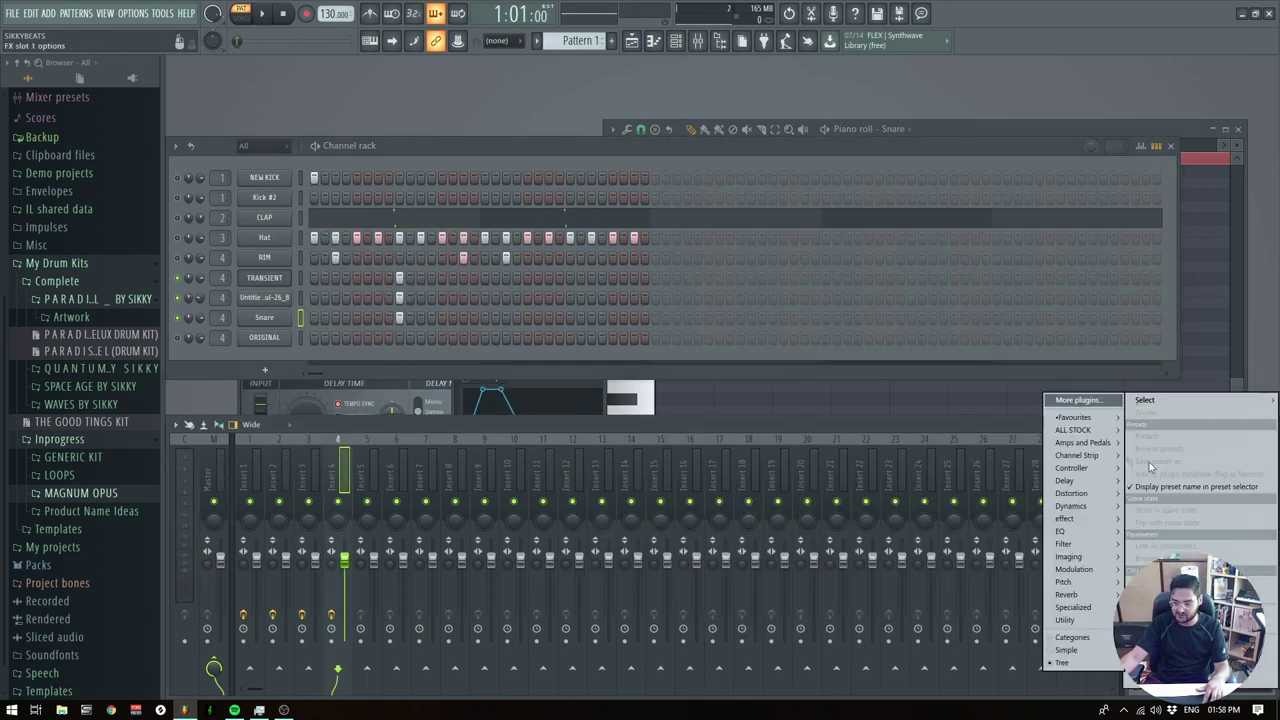
{"action": "mouse_move", "coordinate": [1083, 507]}
{"action": "mouse_move", "coordinate": [1075, 430]}
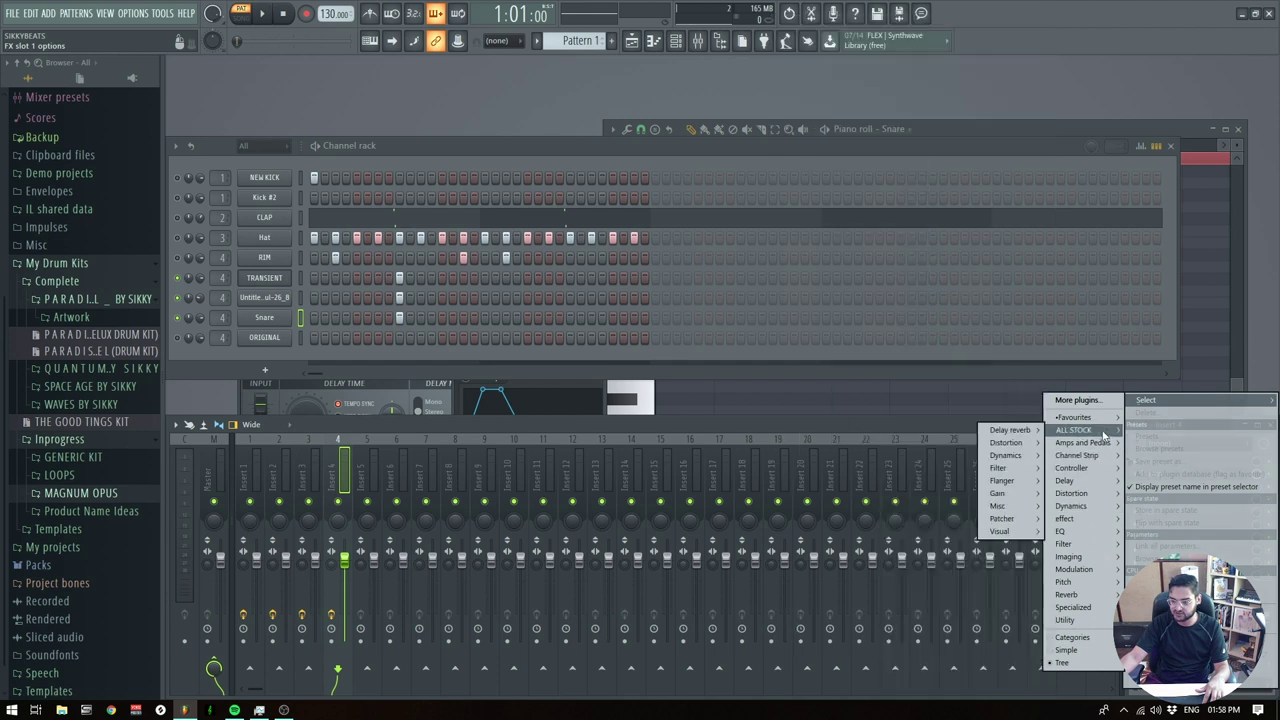
{"action": "mouse_move", "coordinate": [1006, 455]}
{"action": "left_click", "coordinate": [910, 457]}
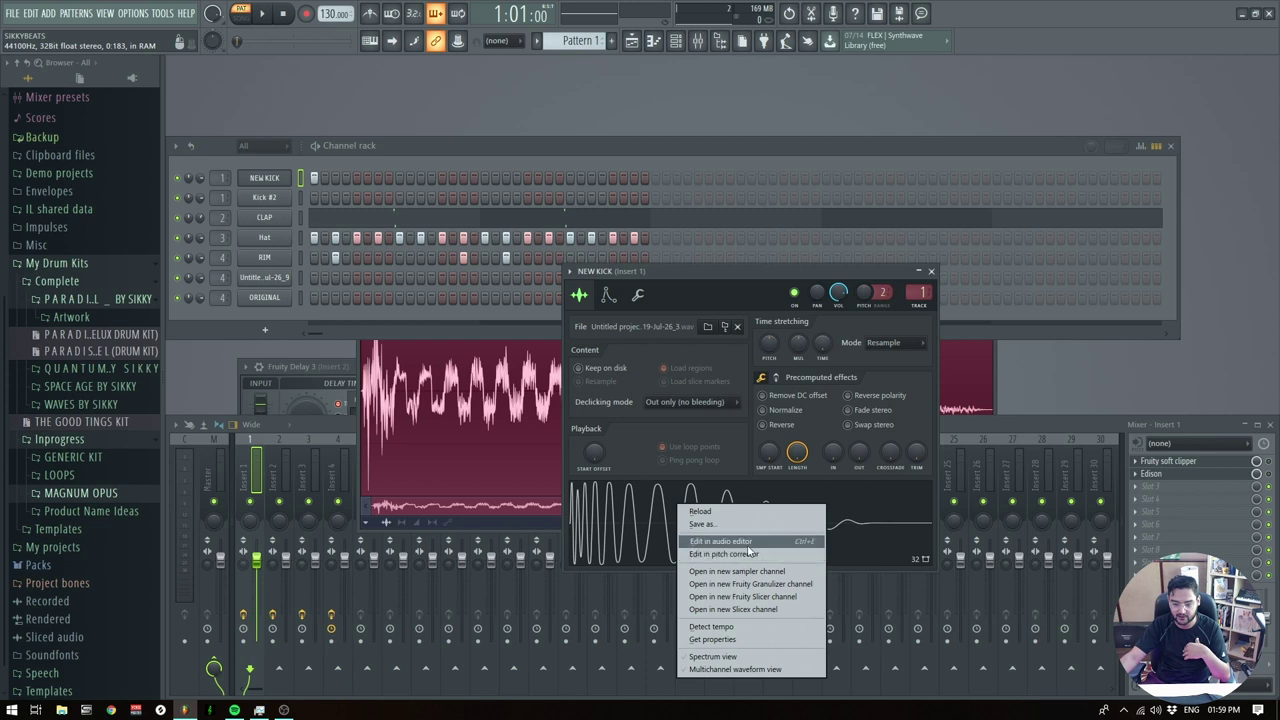
Open the NEW KICK channel's sample in the Edison audio editor
{"action": "left_click", "coordinate": [720, 541]}
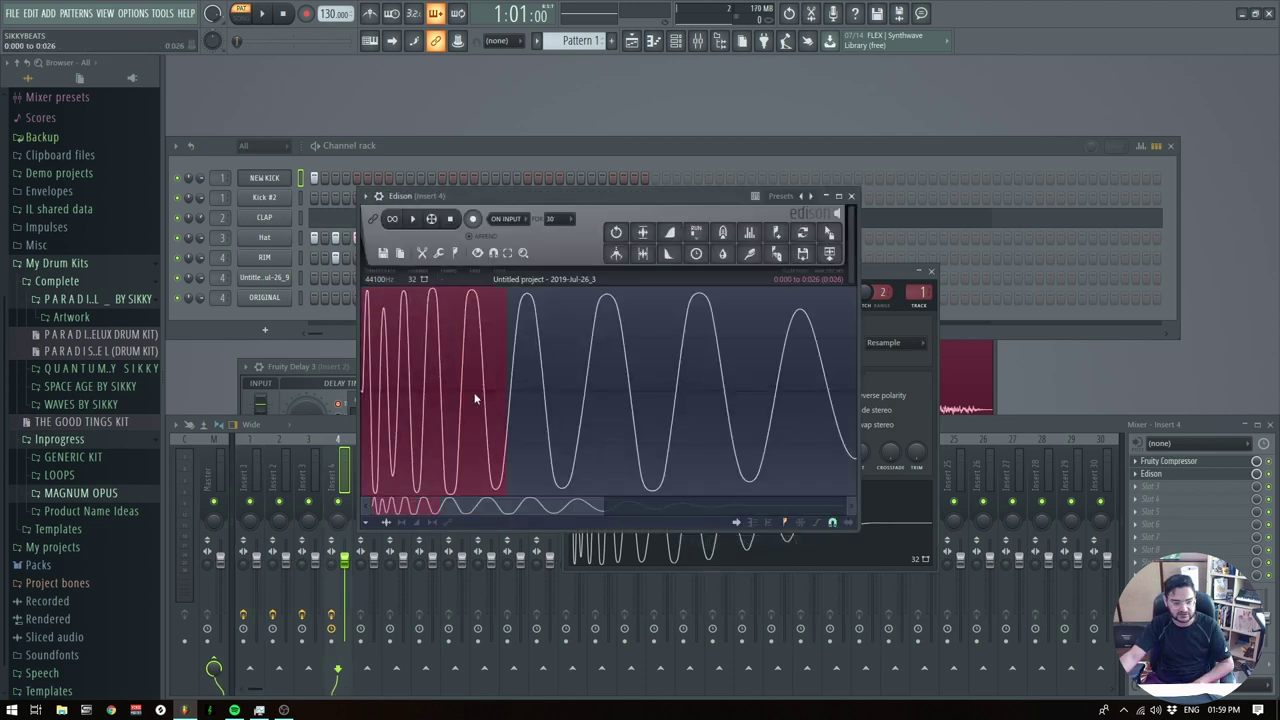
{"action": "scroll", "coordinate": [465, 396], "scroll_direction": "down", "scroll_amount": 2}
{"action": "scroll", "coordinate": [467, 398], "scroll_direction": "up", "scroll_amount": 2}
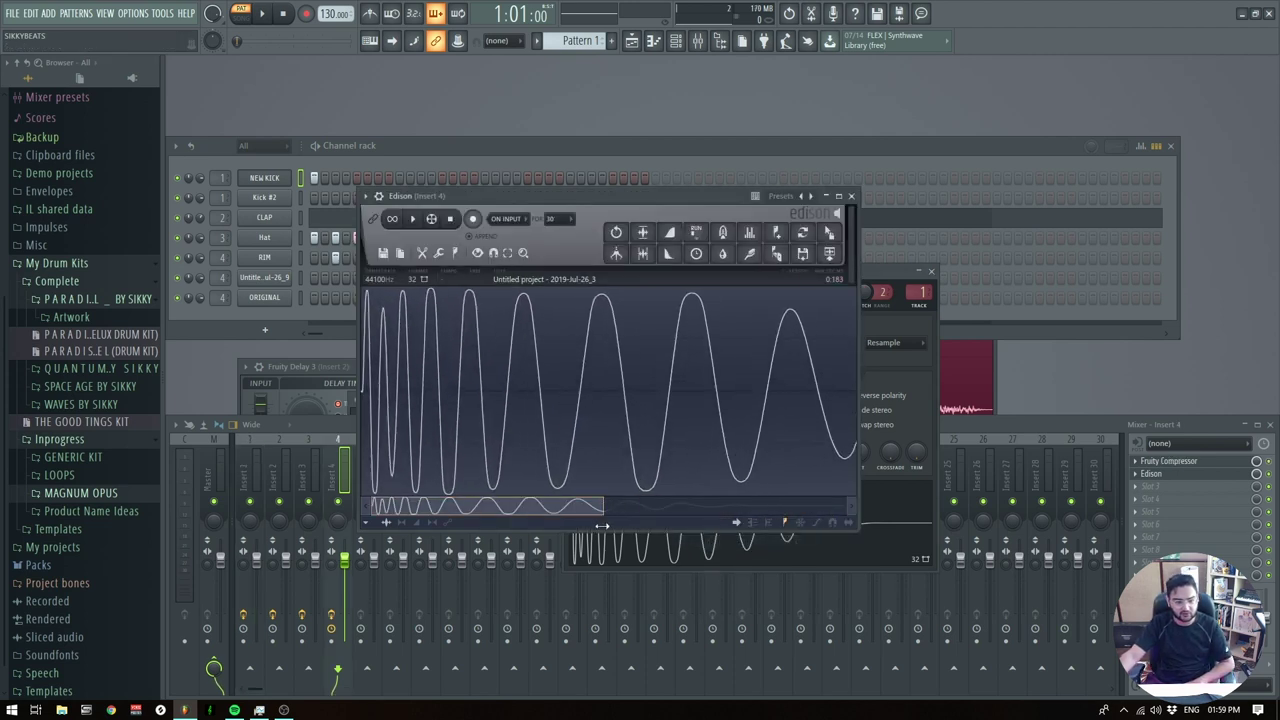
Set Edison's selection snapping to zero-crossing
{"action": "left_click_drag", "start_coordinate": [464, 381], "coordinate": [506, 392]}
{"action": "left_click", "coordinate": [493, 254]}
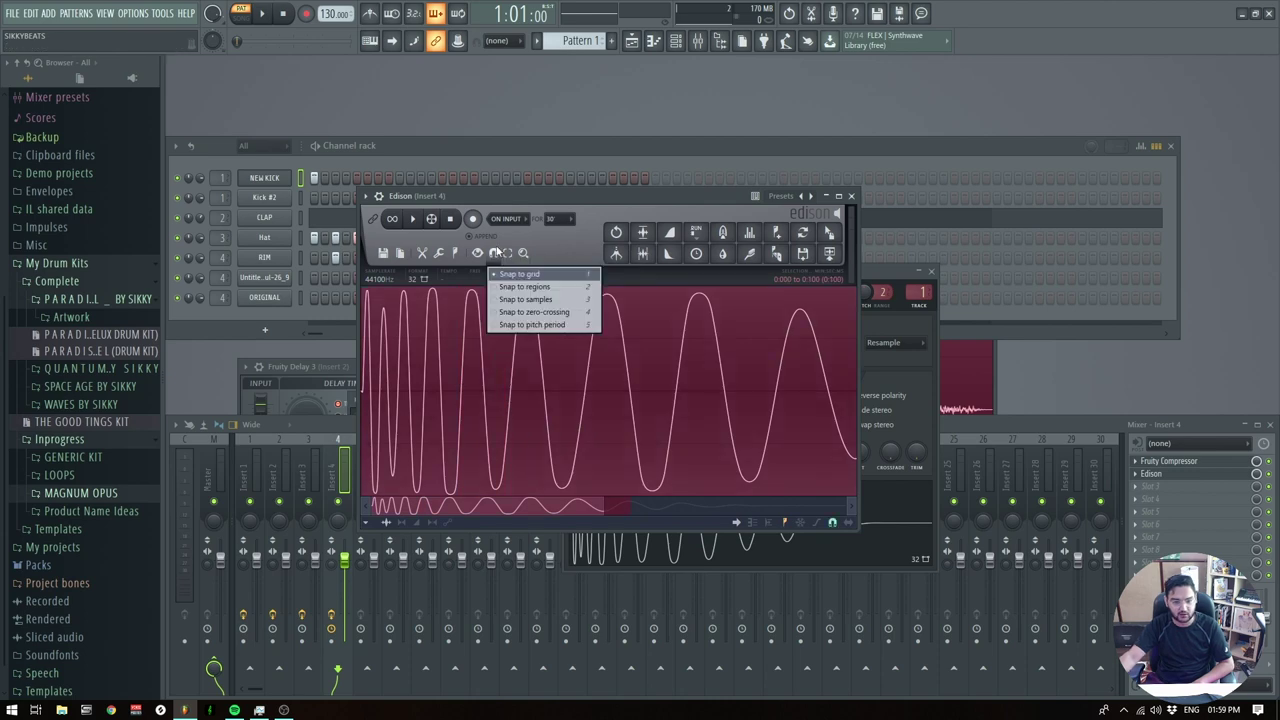
{"action": "mouse_move", "coordinate": [491, 254]}
{"action": "left_click", "coordinate": [531, 312]}
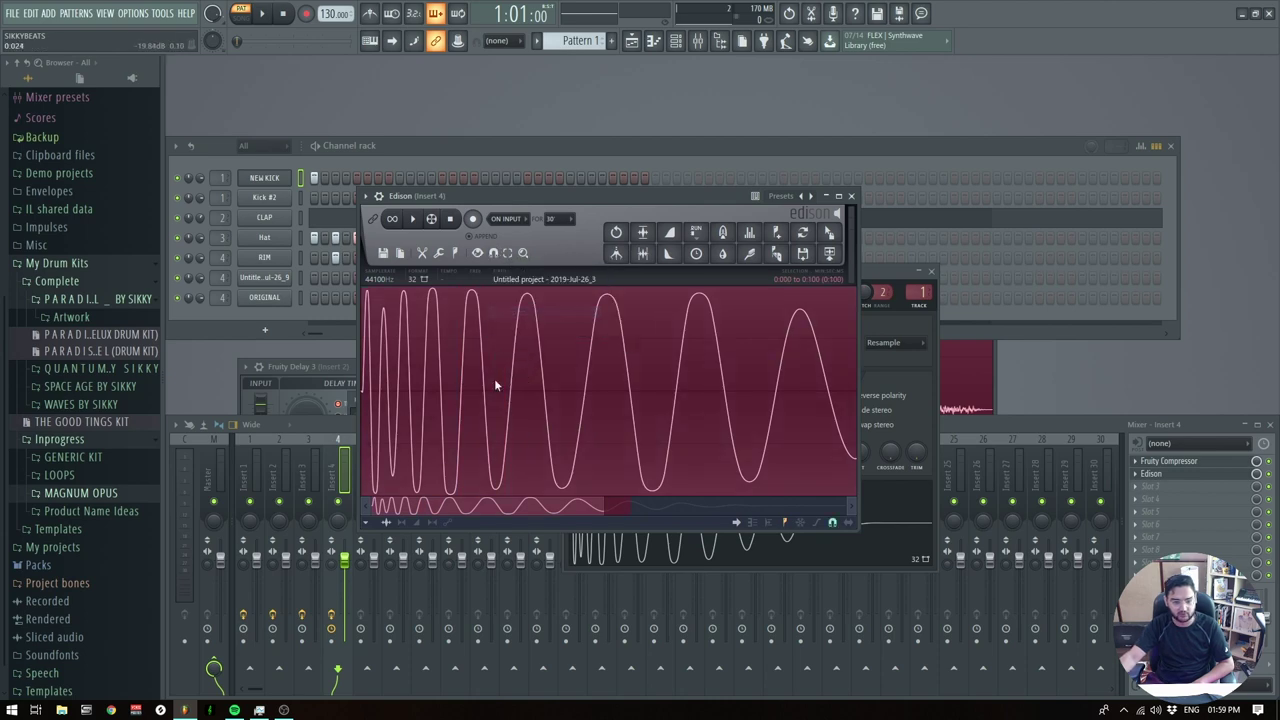
Select whole wave cycles of the kick from 0:040 to 0:065 in Edison and set them as a loop
{"action": "left_click_drag", "start_coordinate": [456, 396], "coordinate": [507, 355]}
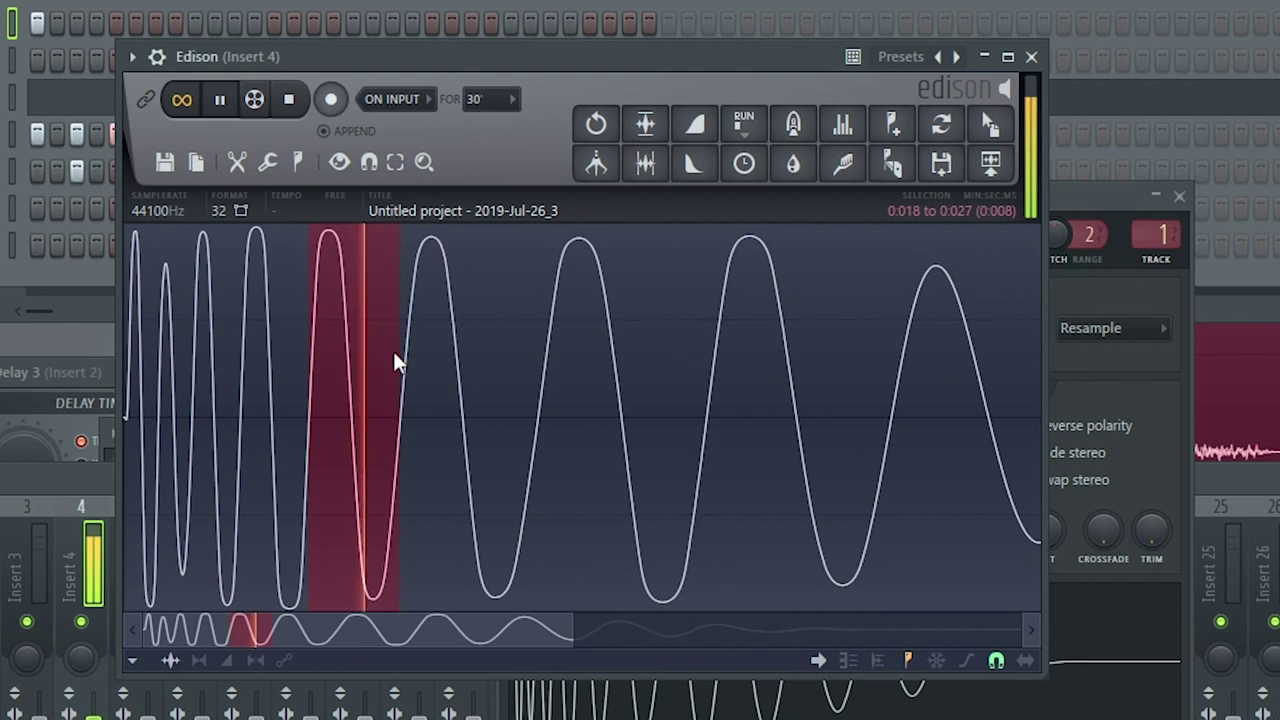
{"action": "left_click_drag", "start_coordinate": [395, 362], "coordinate": [557, 443]}
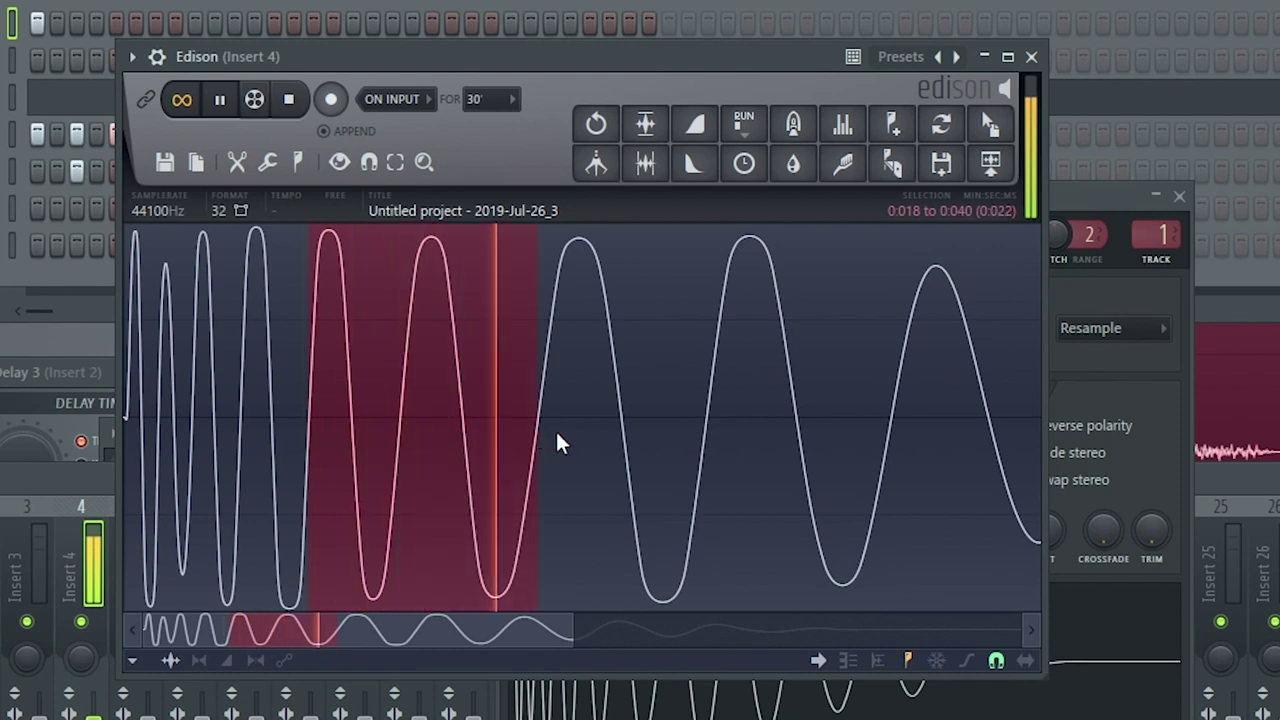
{"action": "left_click_drag", "start_coordinate": [312, 424], "coordinate": [241, 430]}
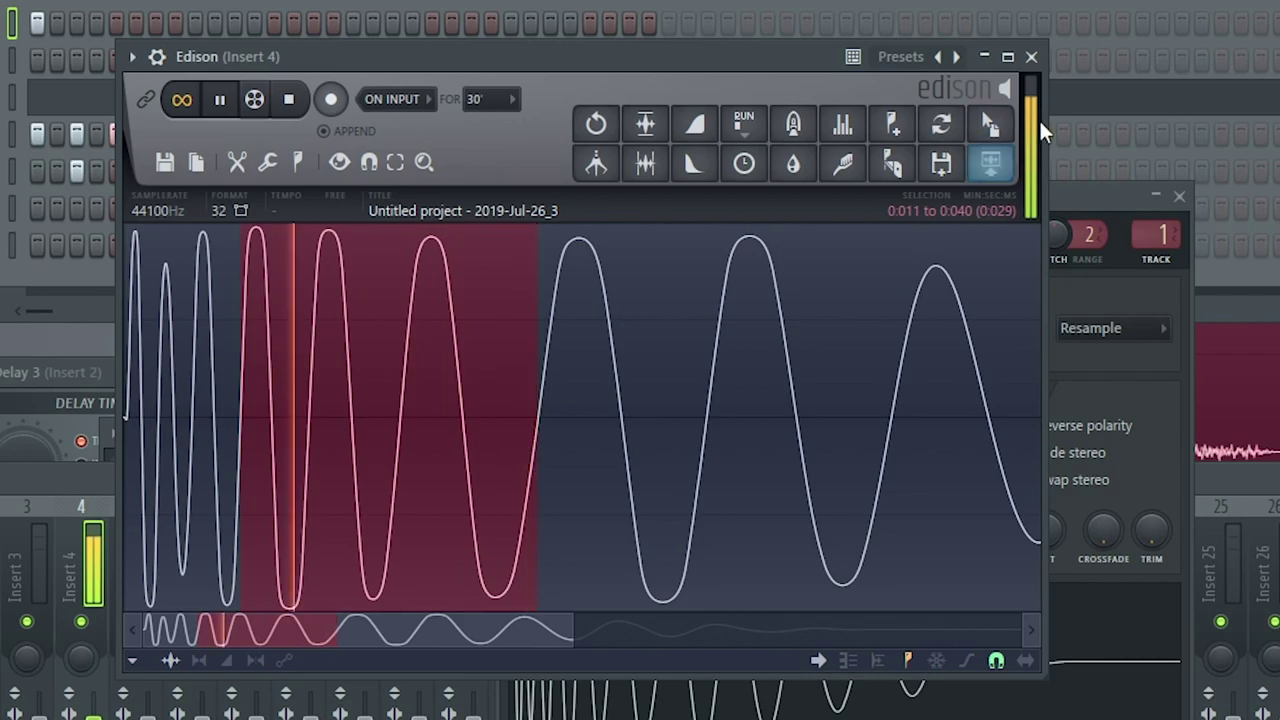
{"action": "left_click", "coordinate": [297, 162]}
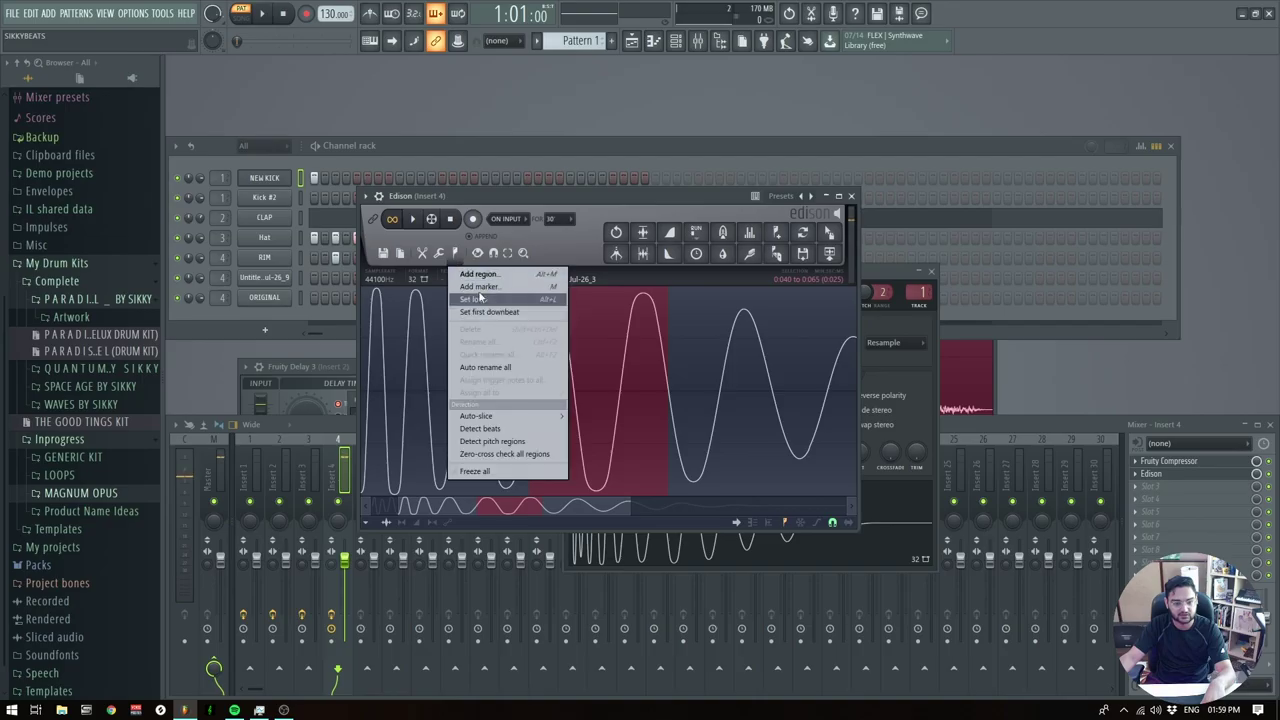
{"action": "left_click", "coordinate": [476, 299]}
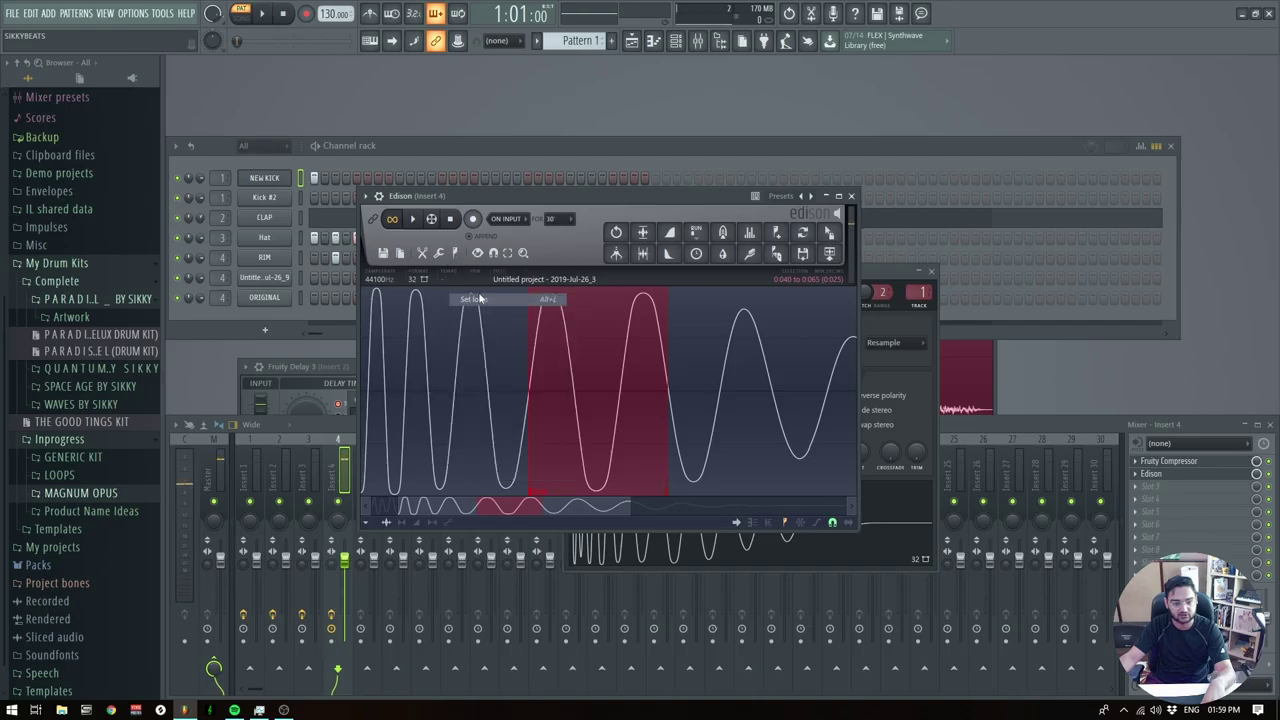
Send the entire looped kick sample from Edison to a sampler channel and audition it
{"action": "left_click", "coordinate": [829, 232]}
{"action": "left_click", "coordinate": [280, 317]}
{"action": "left_click", "coordinate": [282, 318]}
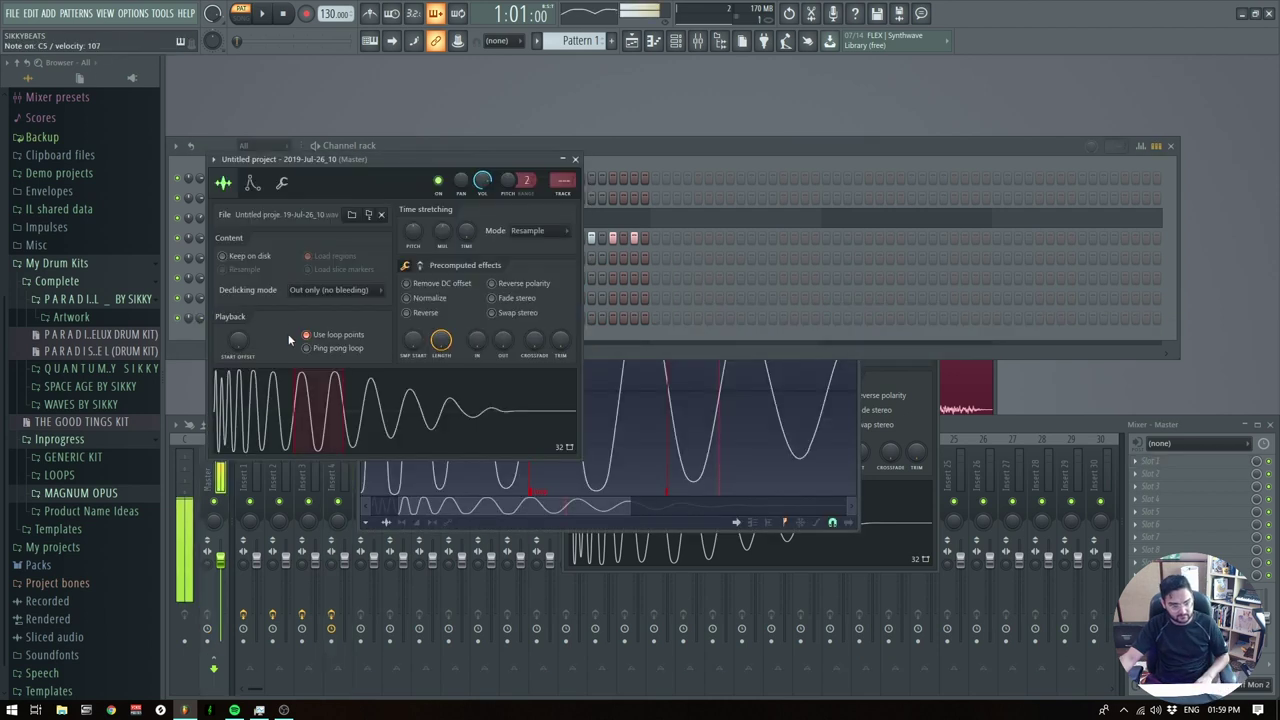
Load only Edison's loop region from 0:040 to 0:065 into the sampler channel
{"action": "left_click", "coordinate": [690, 520]}
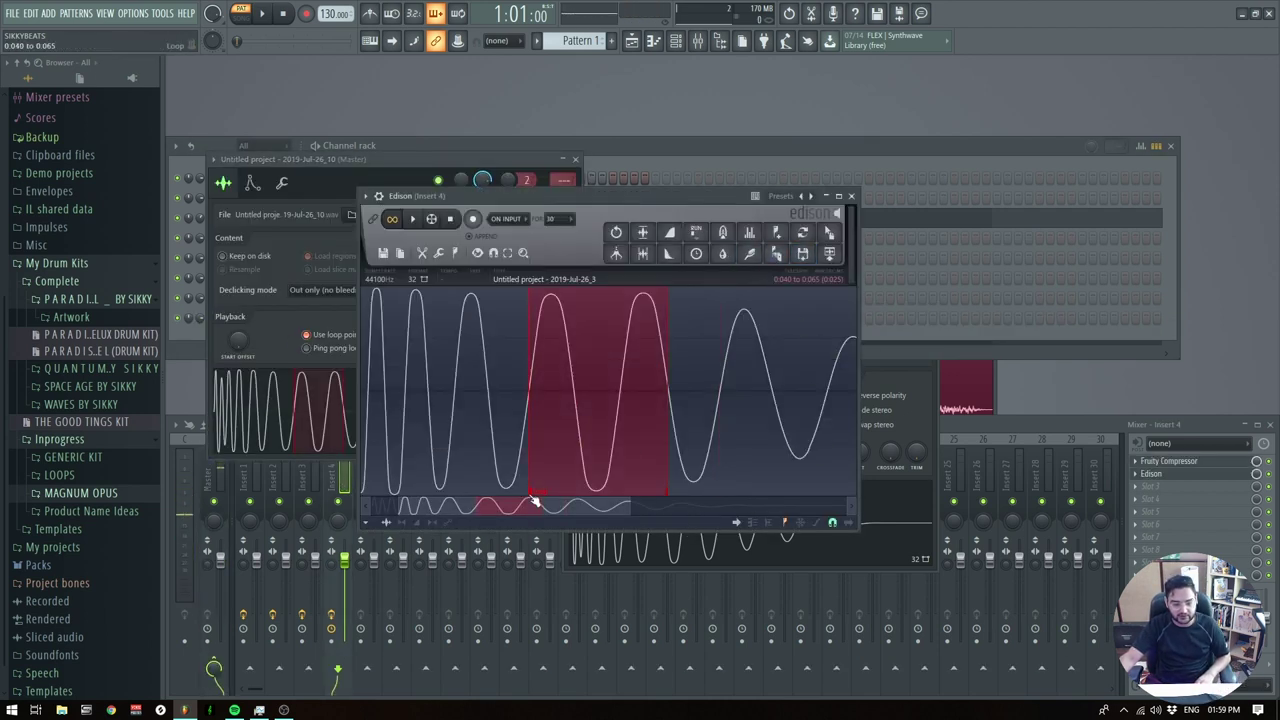
{"action": "left_click", "coordinate": [803, 253]}
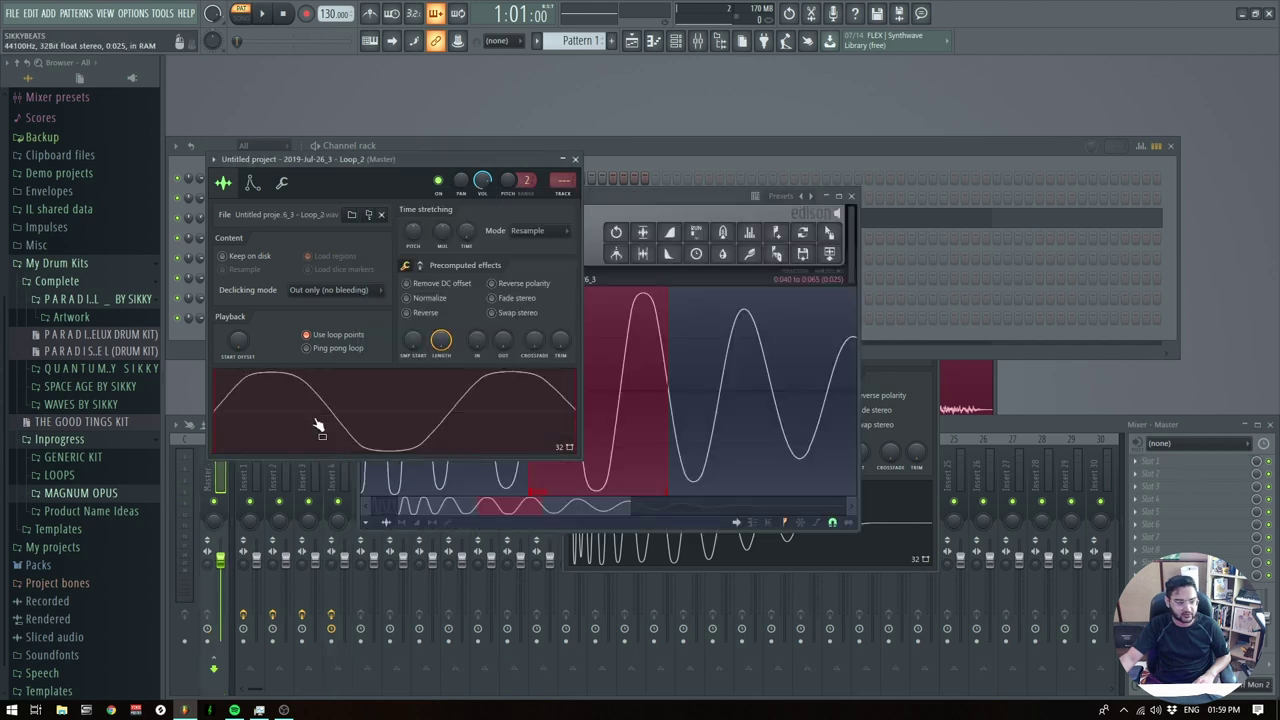
Enable the looped channel's volume envelope with zero attack, hold, sustain and release, and a short decay
{"action": "left_click", "coordinate": [437, 392]}
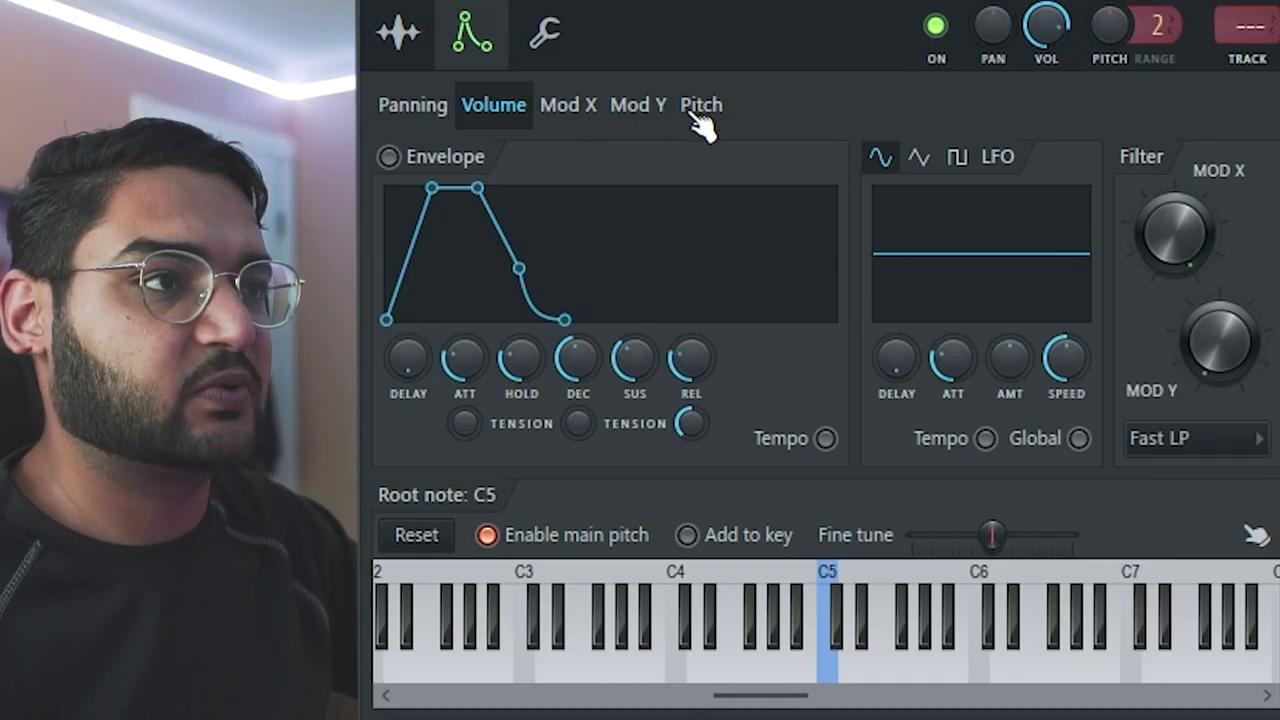
{"action": "left_click", "coordinate": [700, 105]}
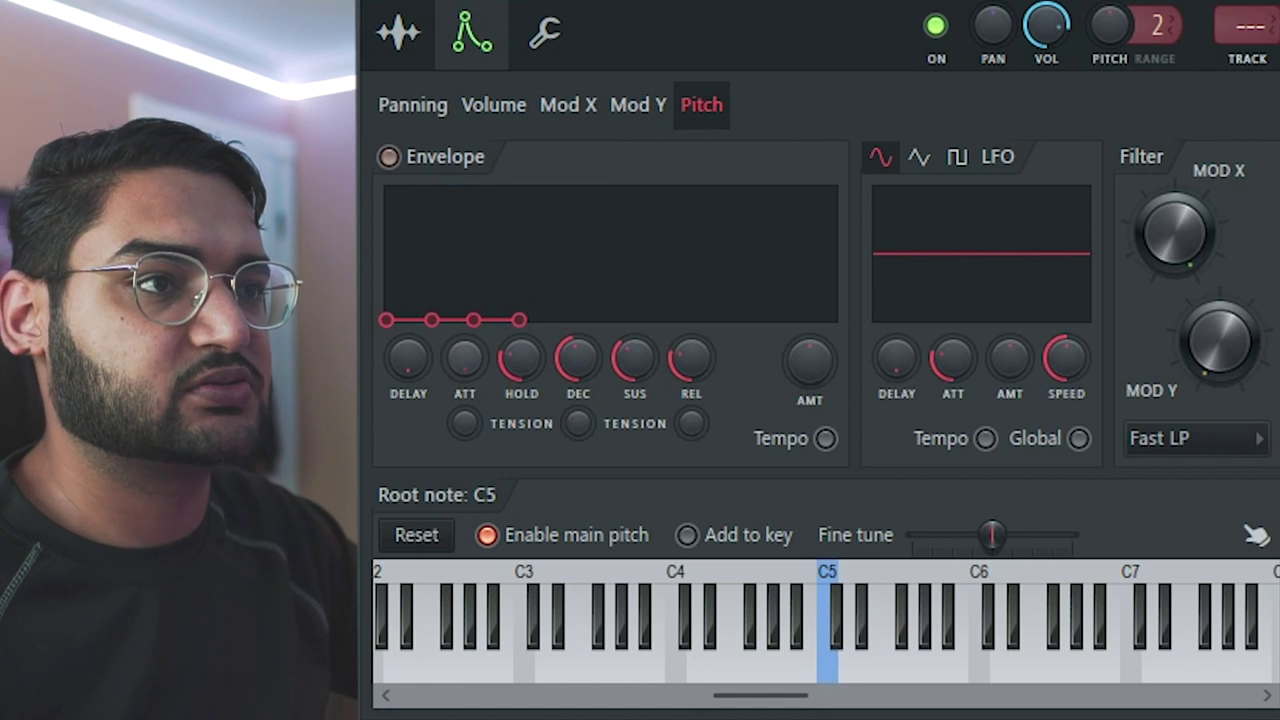
{"action": "left_click_drag", "start_coordinate": [577, 358], "coordinate": [574, 215]}
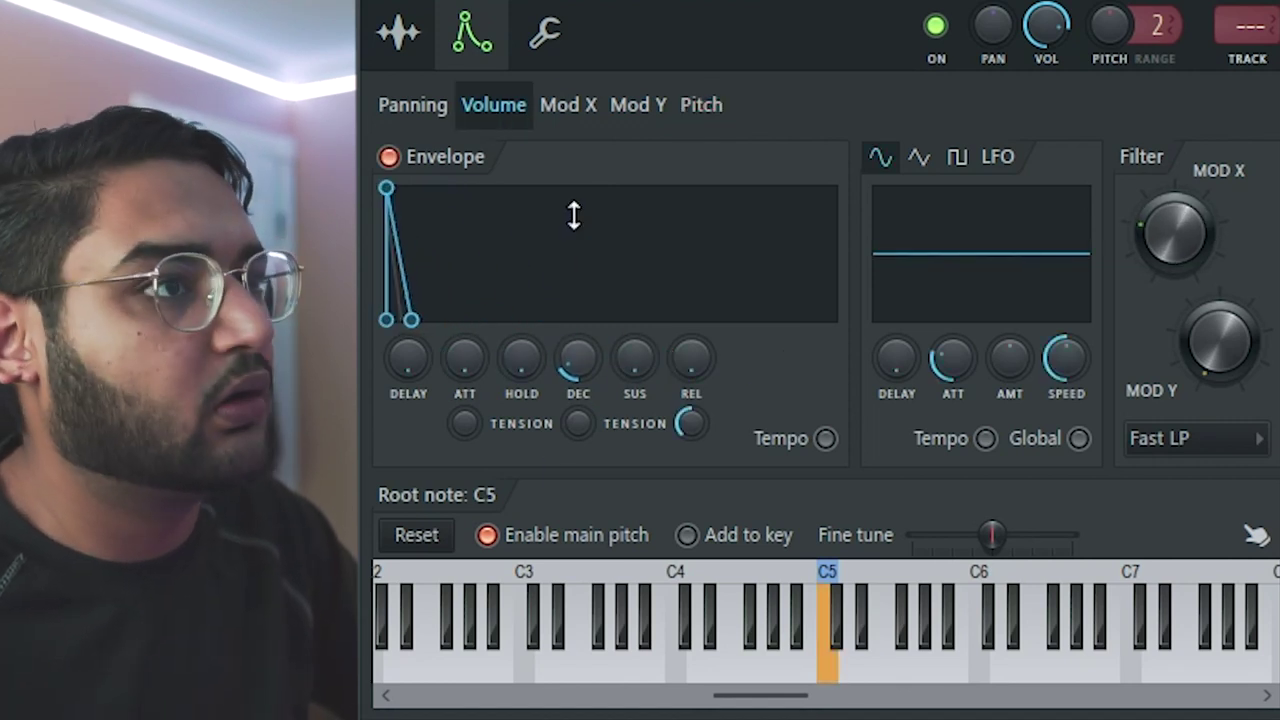
Load Edison on mixer insert 5, reposition its window, and set the looped sample channel to cut itself
{"action": "left_click", "coordinate": [722, 105]}
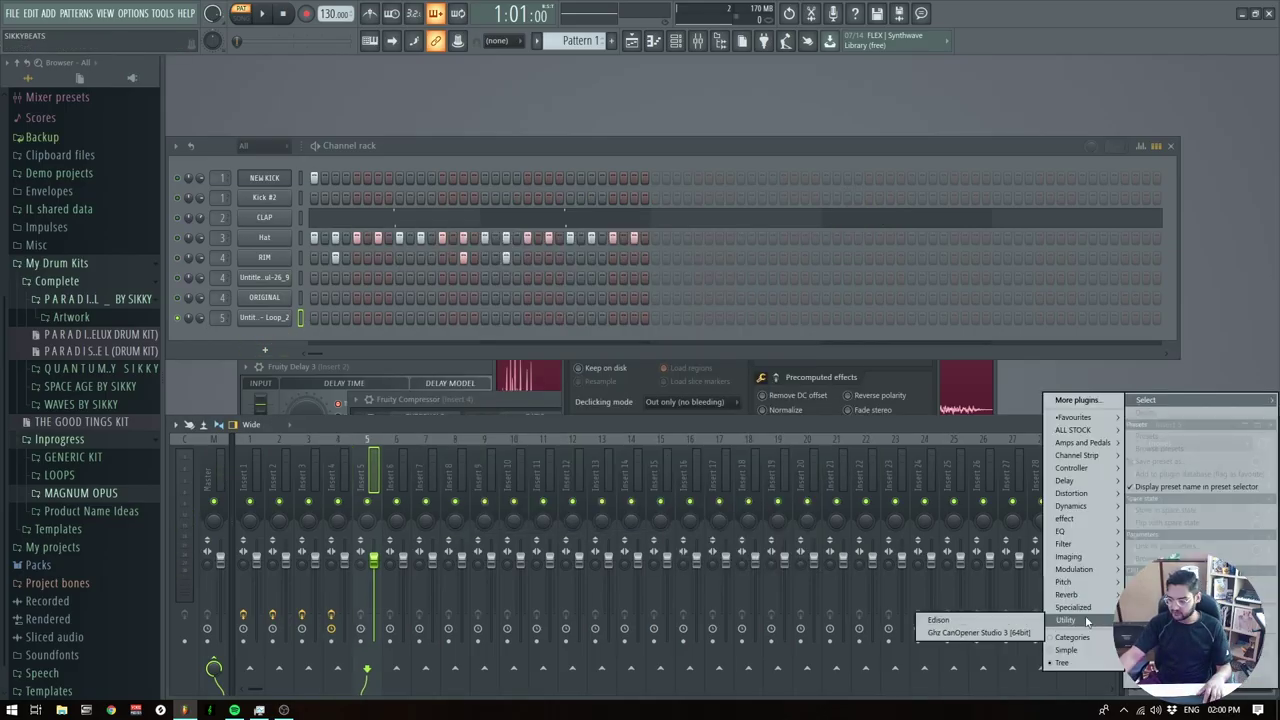
{"action": "left_click", "coordinate": [975, 620]}
{"action": "left_click_drag", "start_coordinate": [363, 196], "coordinate": [461, 230]}
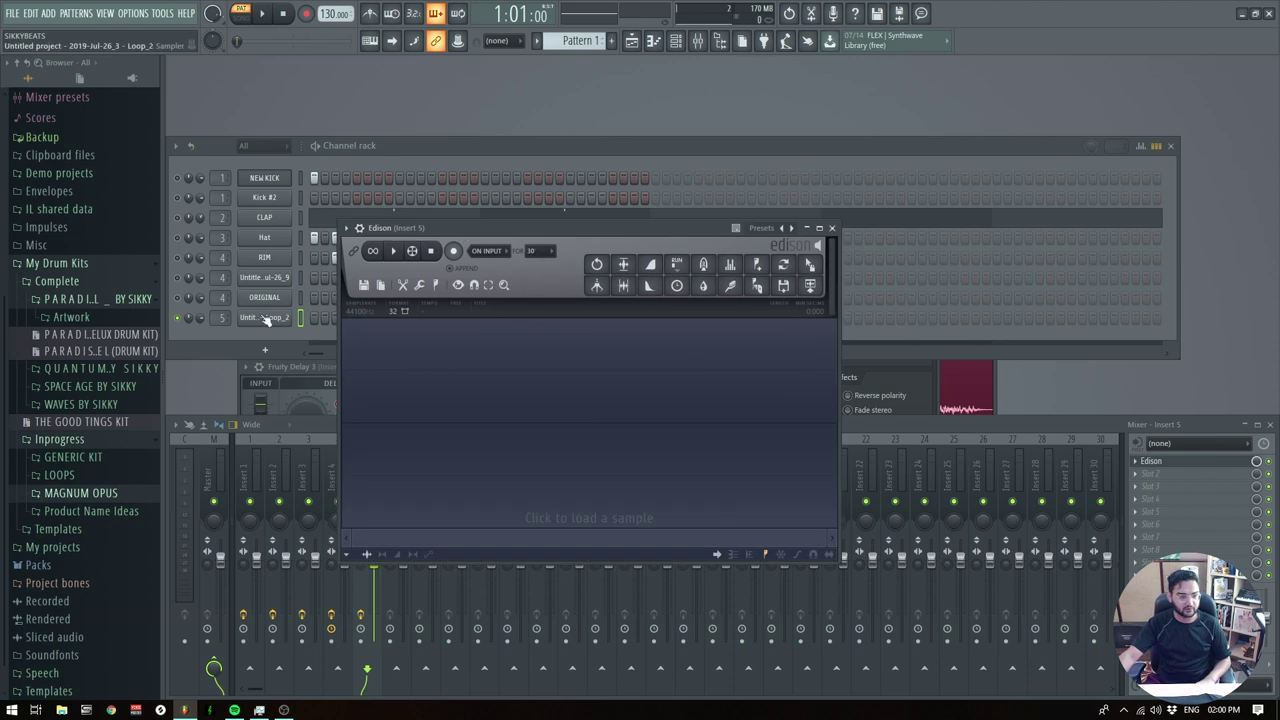
{"action": "right_click", "coordinate": [286, 315]}
{"action": "left_click", "coordinate": [356, 406]}
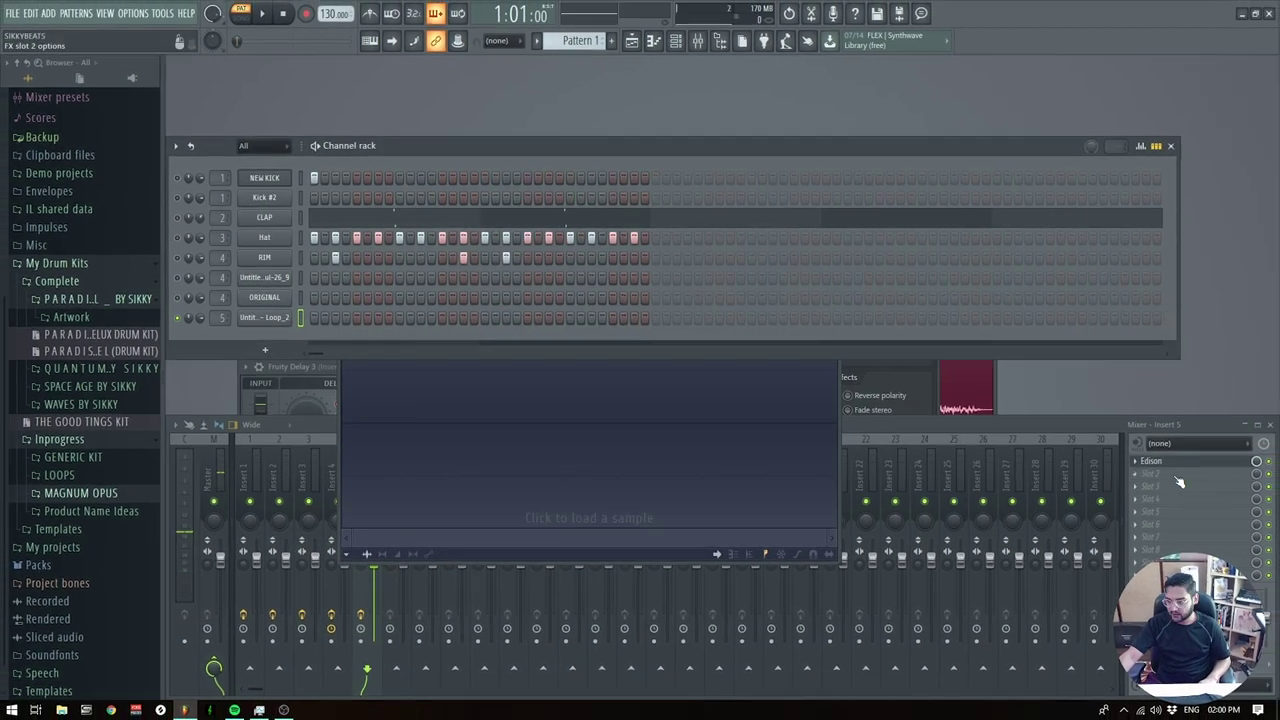
Load Fruity WaveShaper ahead of Edison on insert 5, apply the Fast dist 3 preset, and audition the looped channel
{"action": "left_click", "coordinate": [1174, 467]}
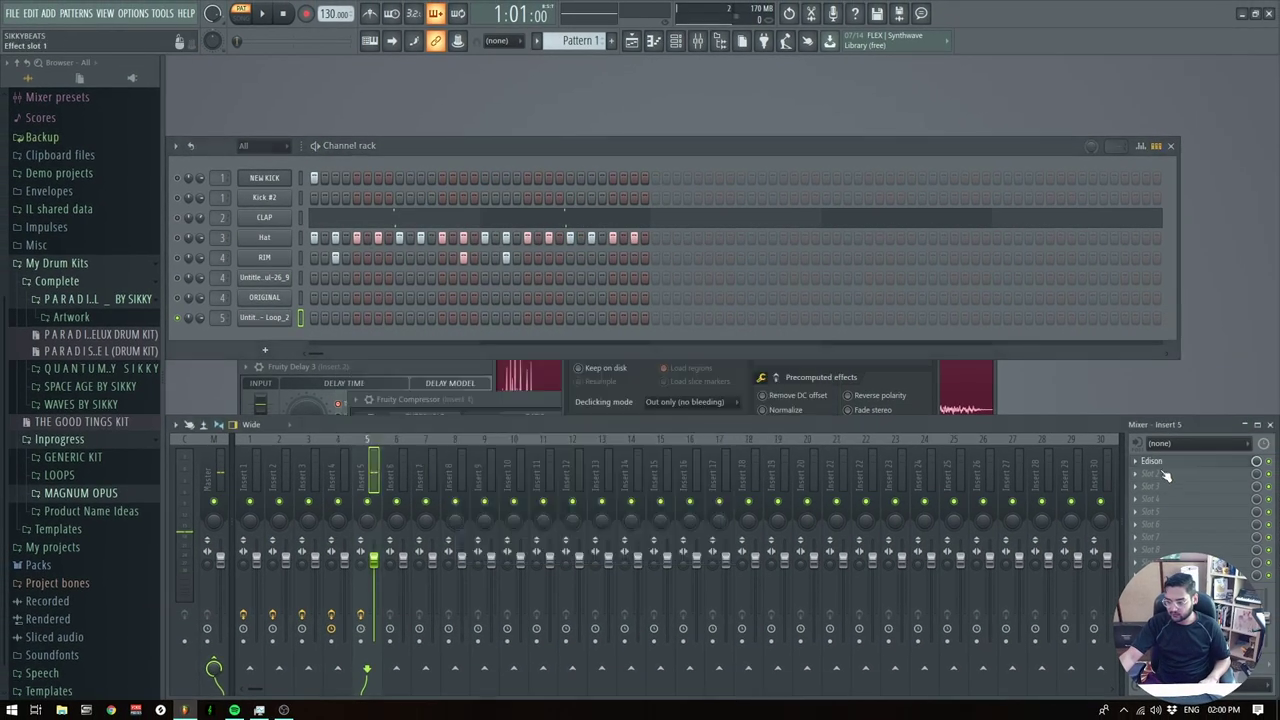
{"action": "left_click", "coordinate": [1160, 467]}
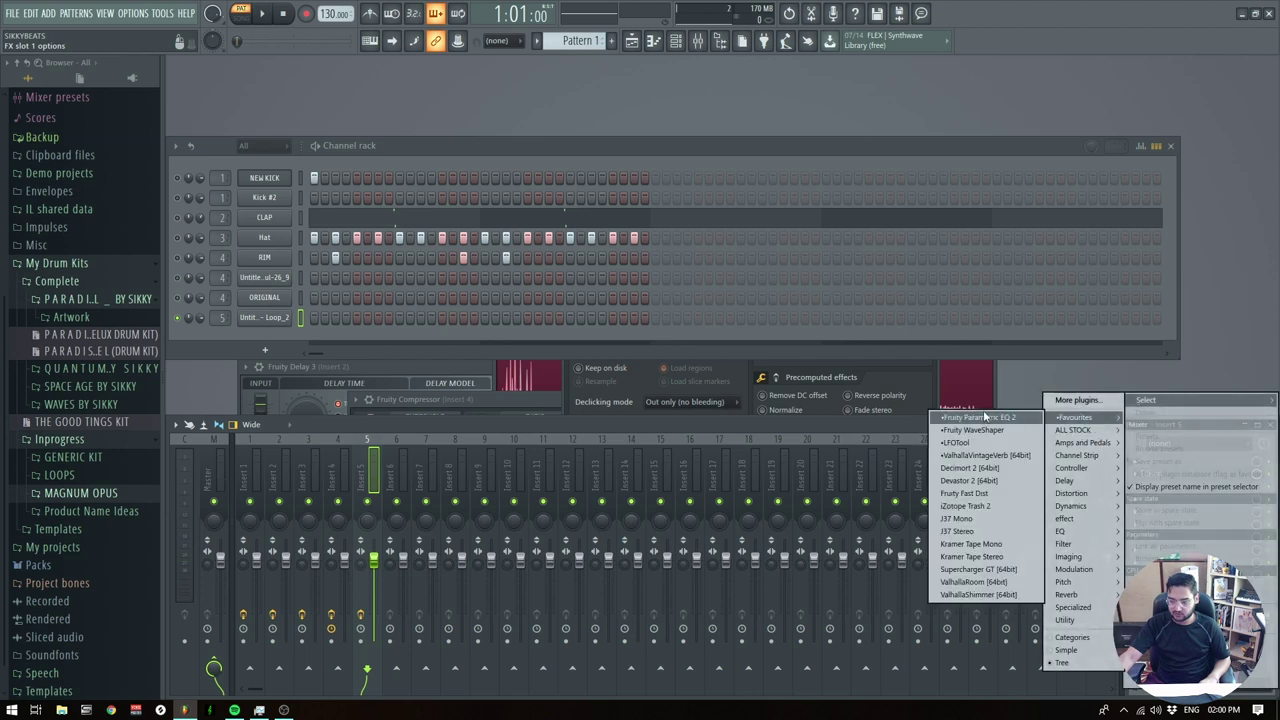
{"action": "left_click", "coordinate": [972, 430]}
{"action": "left_click", "coordinate": [394, 211]}
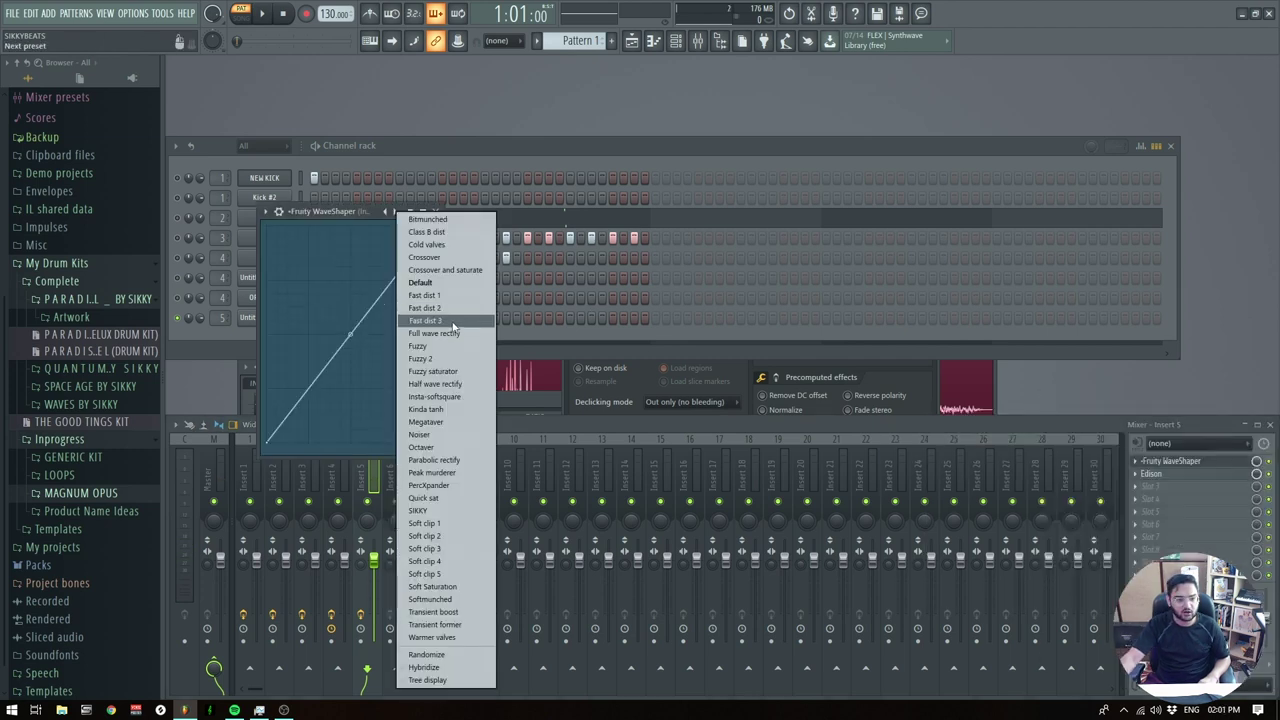
{"action": "left_click", "coordinate": [453, 321]}
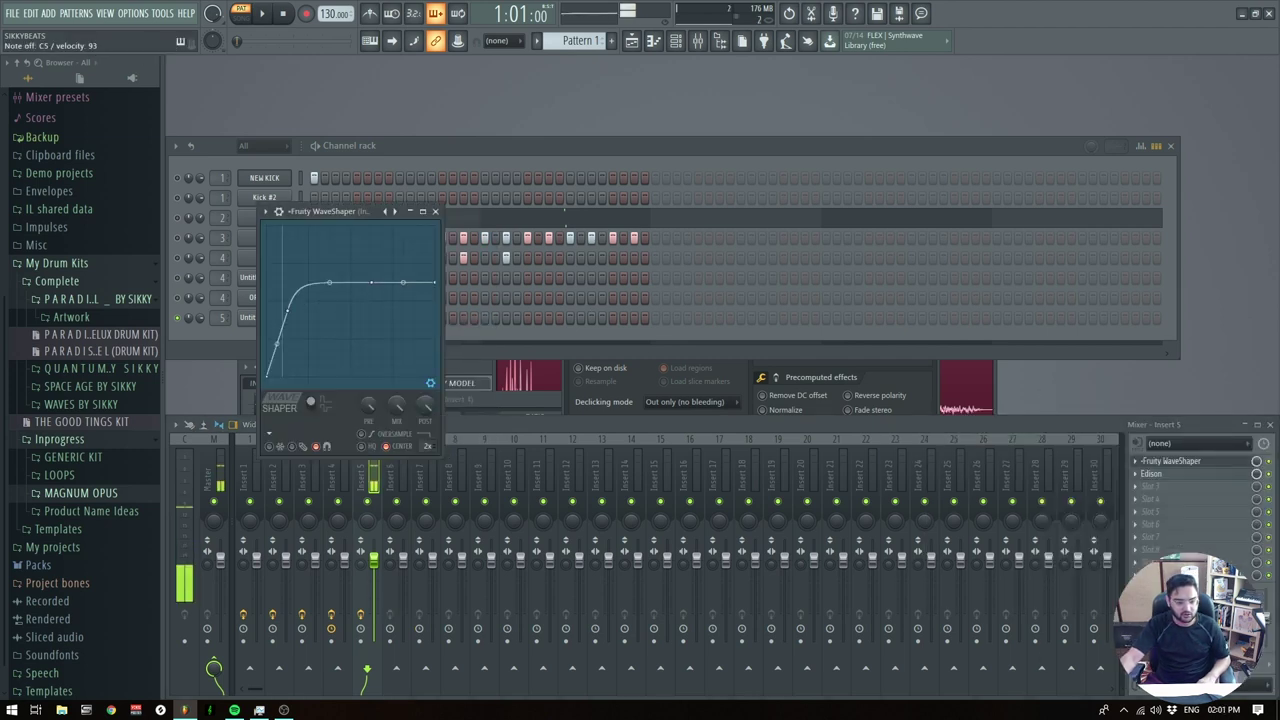
{"action": "left_click", "coordinate": [250, 317]}
{"action": "left_click", "coordinate": [280, 182]}
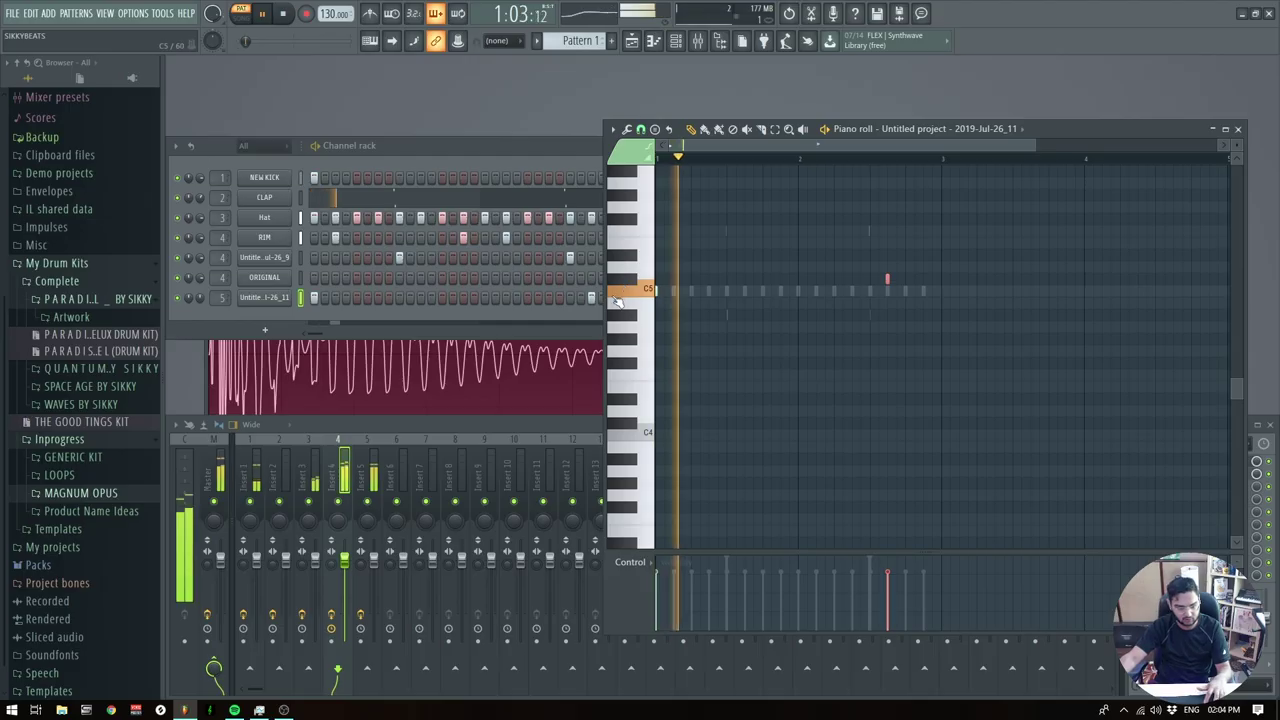
Close the piano roll and play the arrangement to hear the drum sounds in context
{"action": "key", "text": "F7"}
{"action": "right_click", "coordinate": [264, 223]}
{"action": "left_click", "coordinate": [361, 346]}
{"action": "key", "text": "space"}
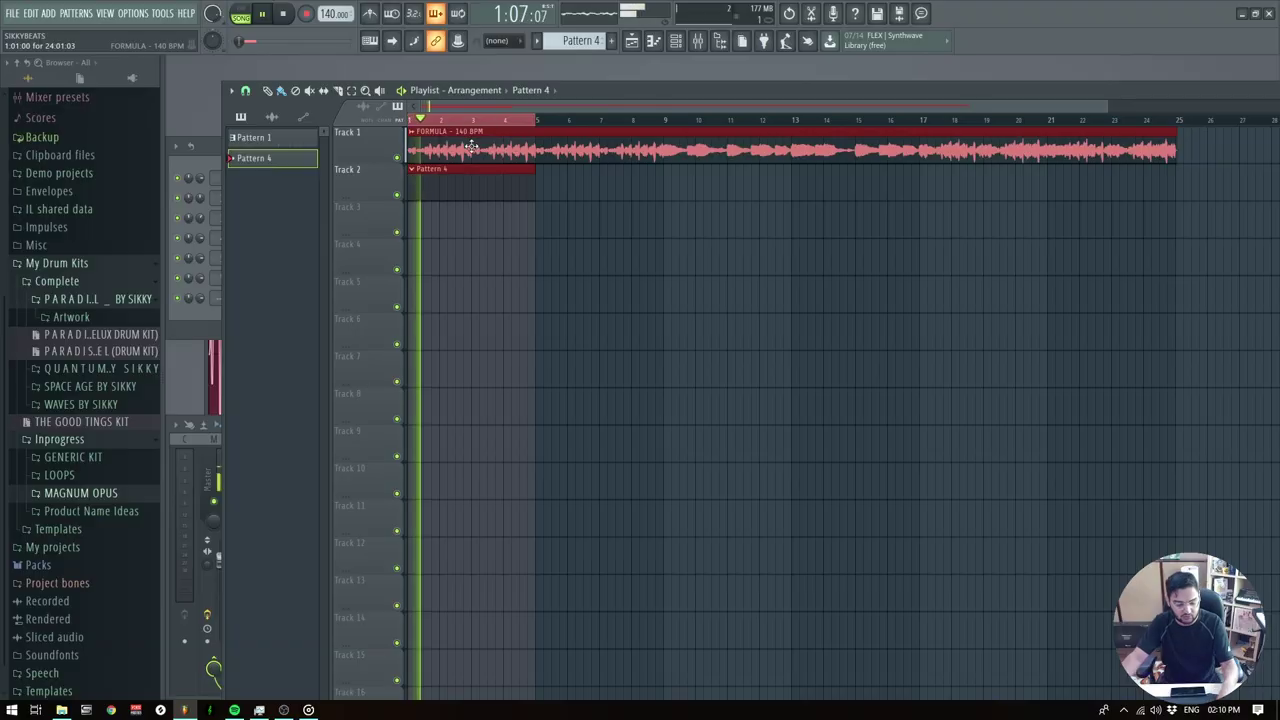
Fill every second step of the HHT channel in Pattern 4 and undo the extra hit beyond the first bar
{"action": "key", "text": "F5"}
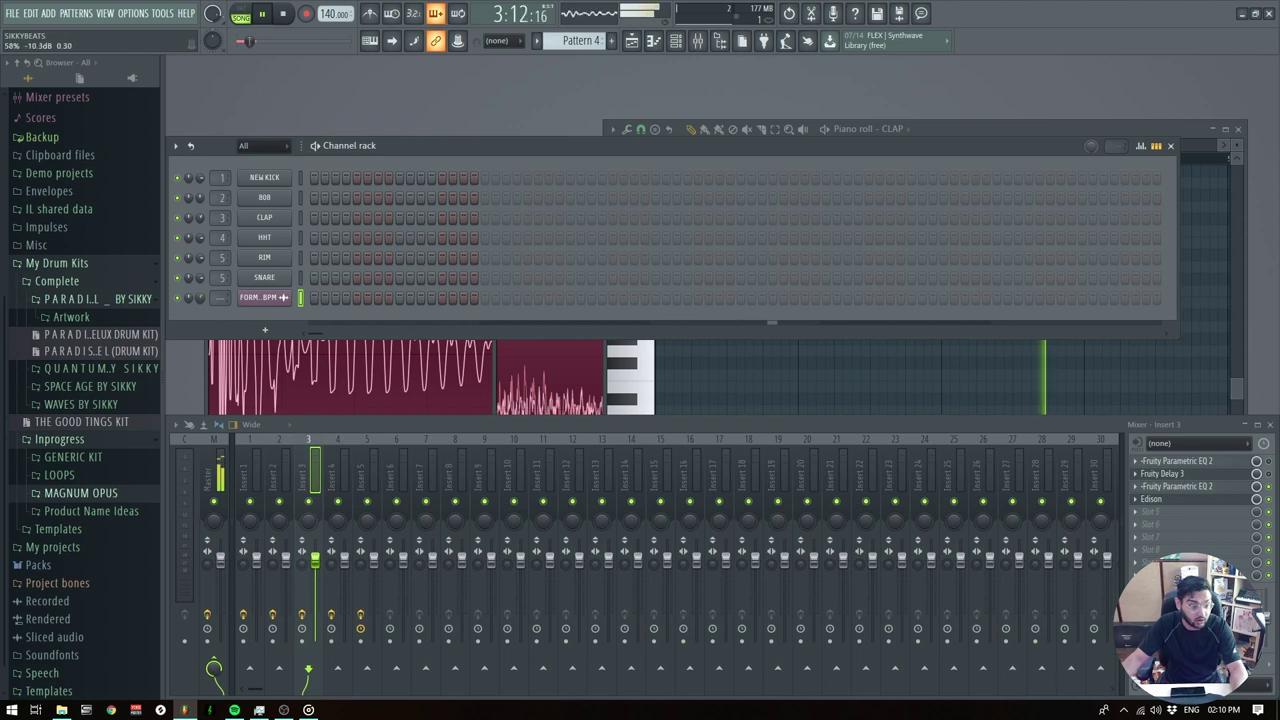
{"action": "right_click", "coordinate": [290, 232]}
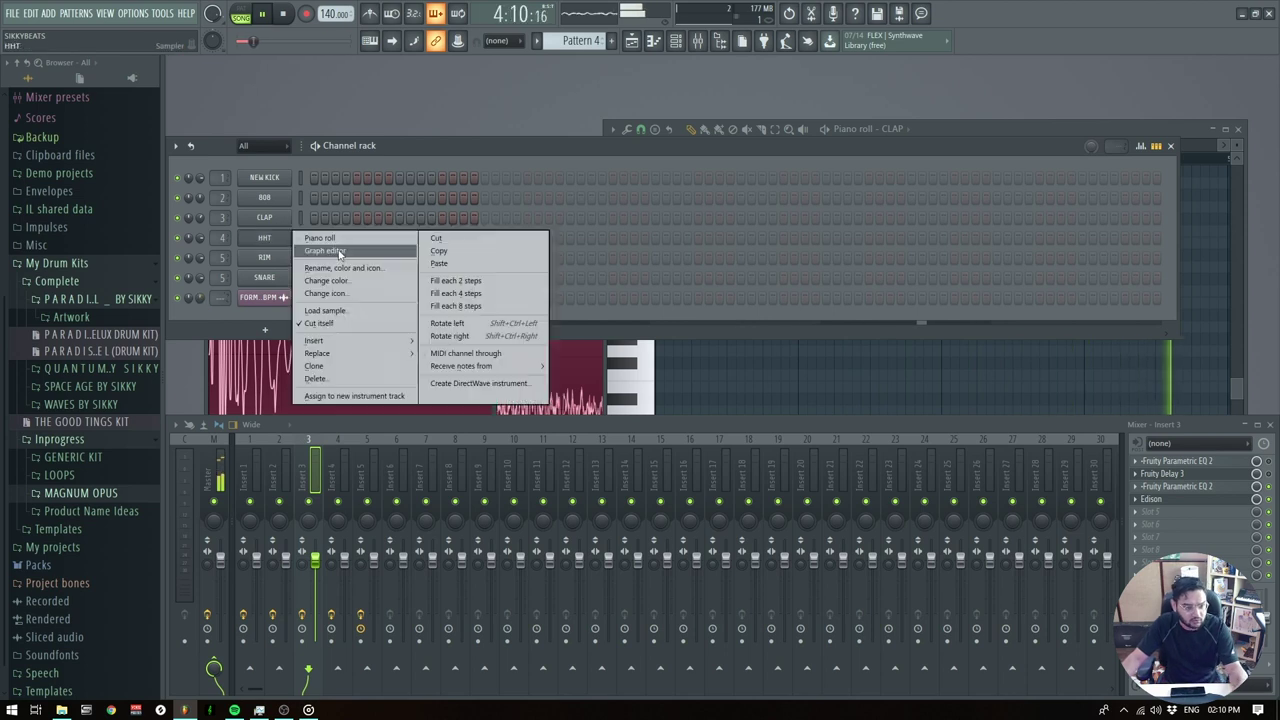
{"action": "left_click", "coordinate": [460, 281]}
{"action": "left_click", "coordinate": [484, 237]}
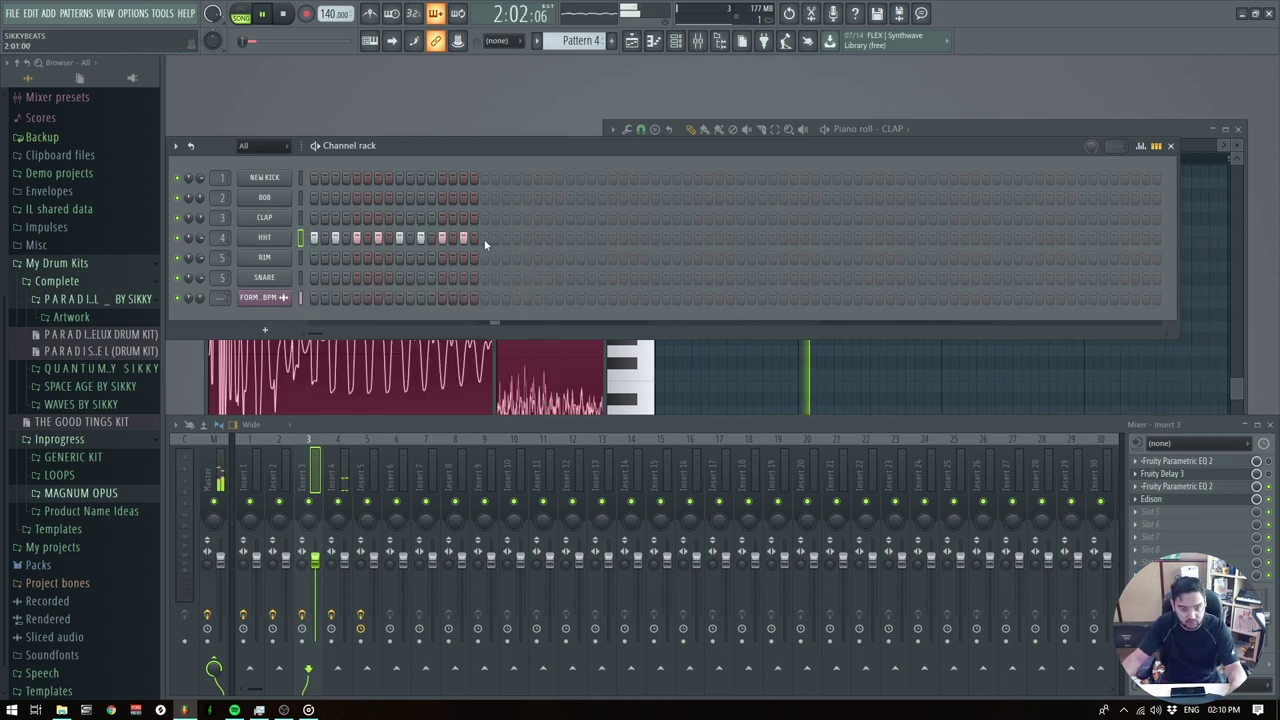
{"action": "left_click", "coordinate": [655, 237]}
{"action": "key", "text": "ctrl+z"}
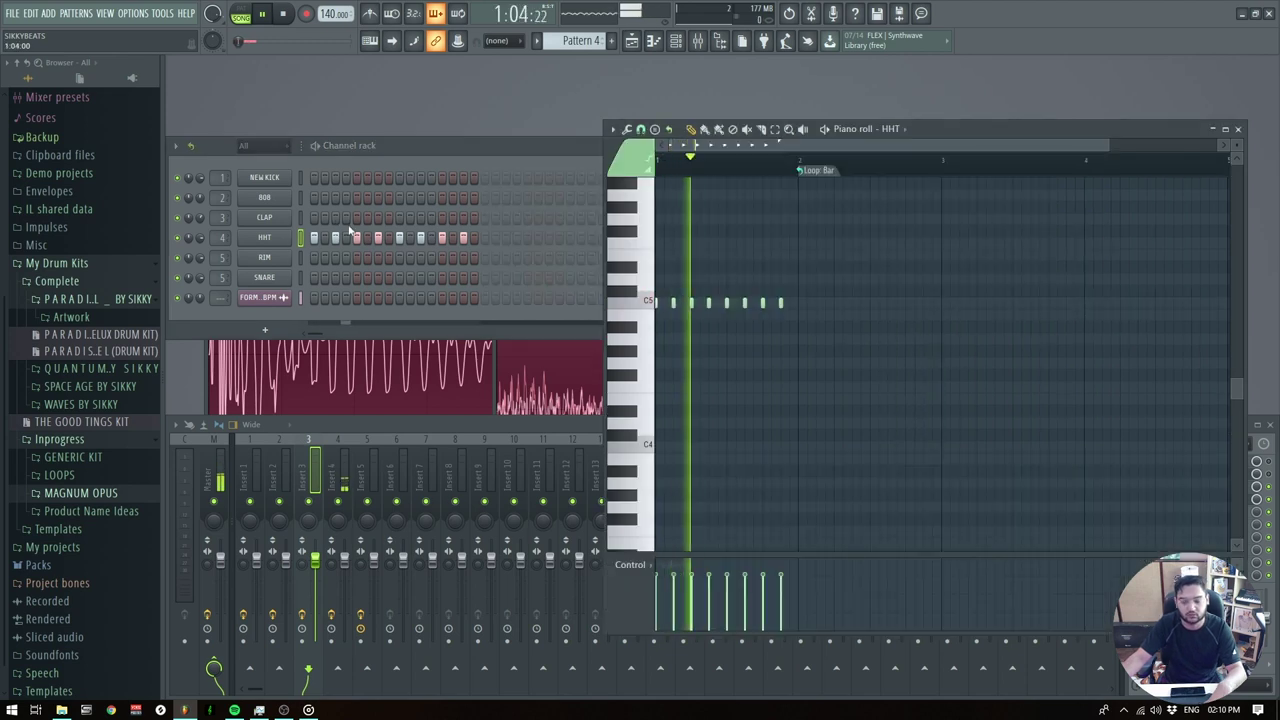
Add CLAP hits on the ninth step of each of the four bars and on step 47
{"action": "key", "text": "F7"}
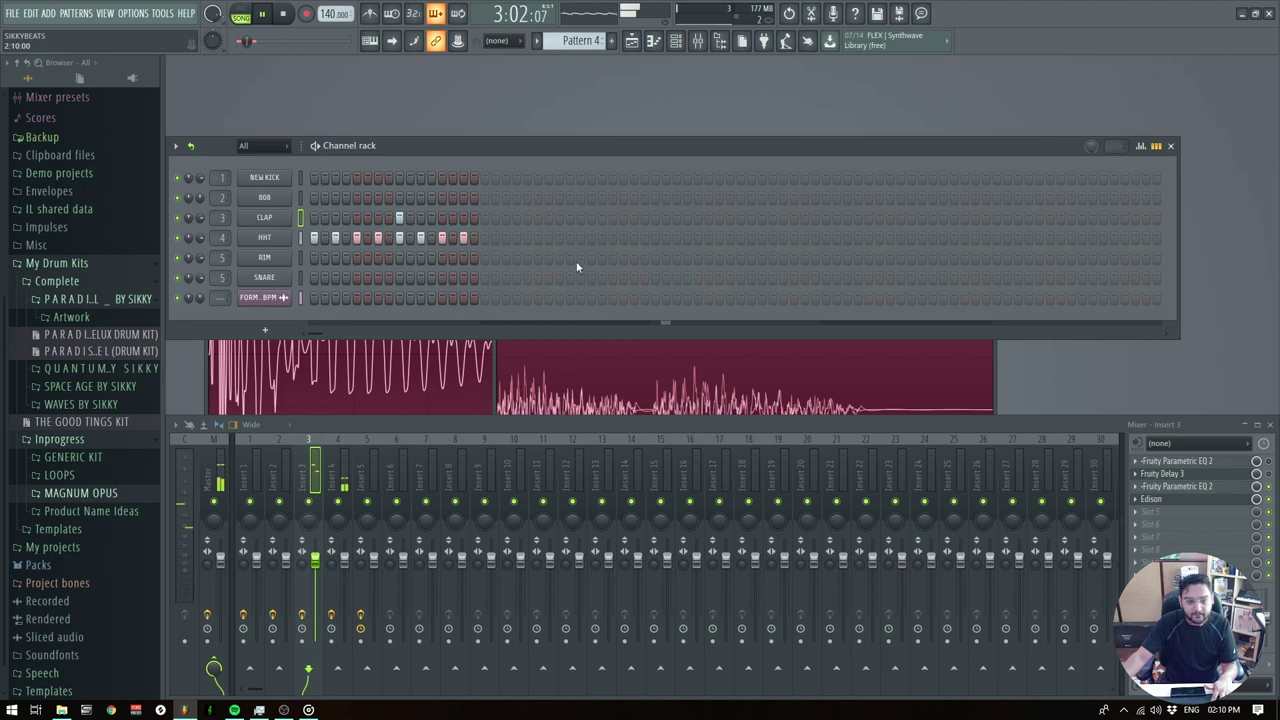
{"action": "left_click", "coordinate": [571, 219]}
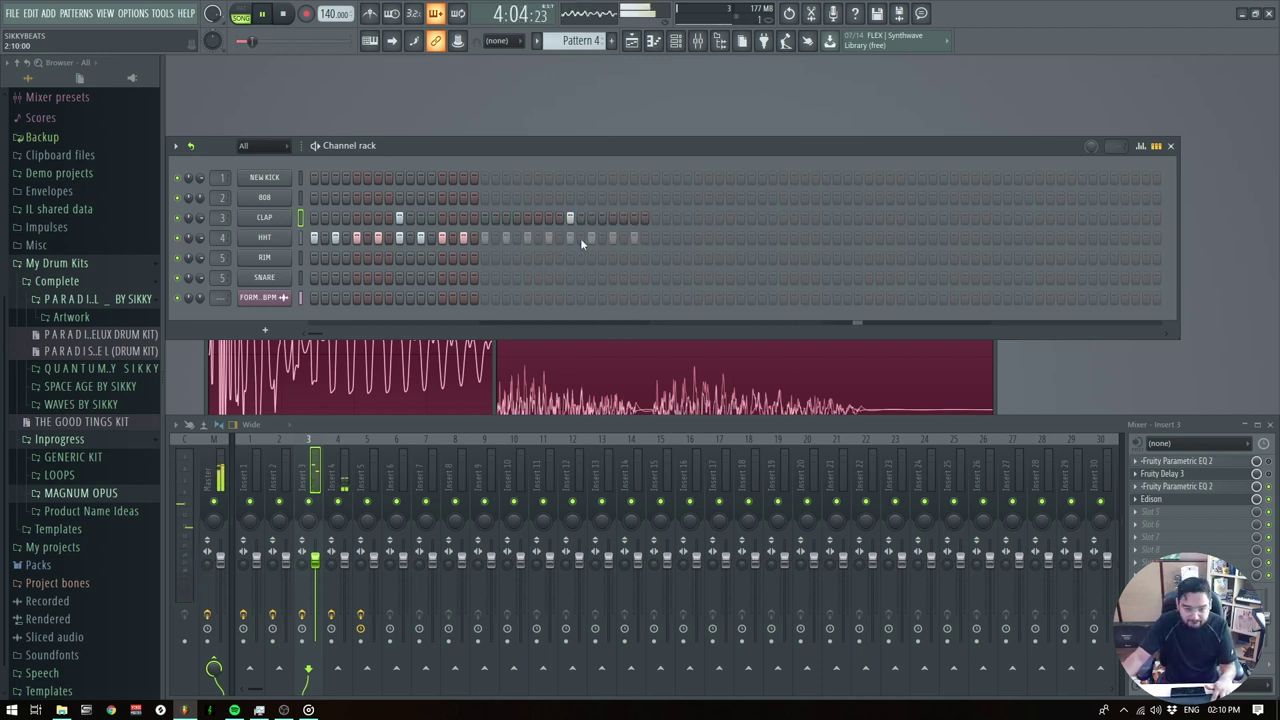
{"action": "left_click", "coordinate": [805, 218]}
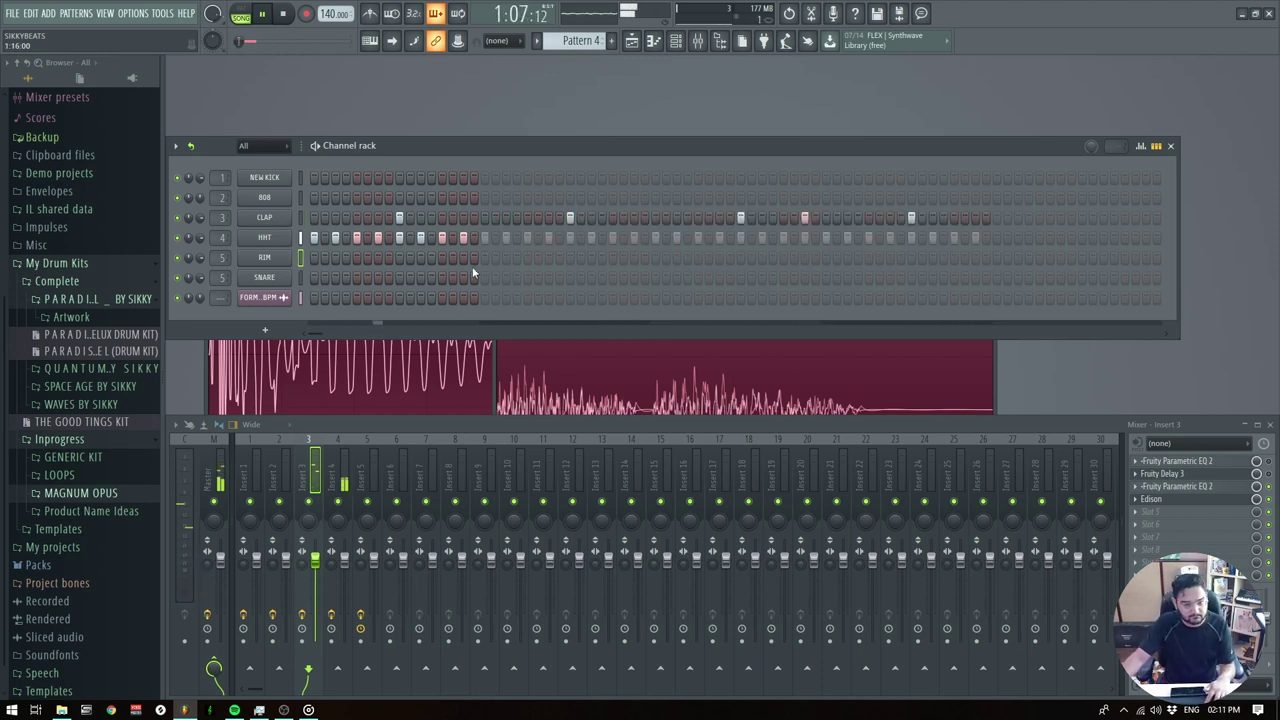
Place a RIM hit on step 15 and open the RIM channel's settings to audition the sound
{"action": "left_click", "coordinate": [474, 259]}
{"action": "key", "text": "space"}
{"action": "left_click", "coordinate": [462, 258]}
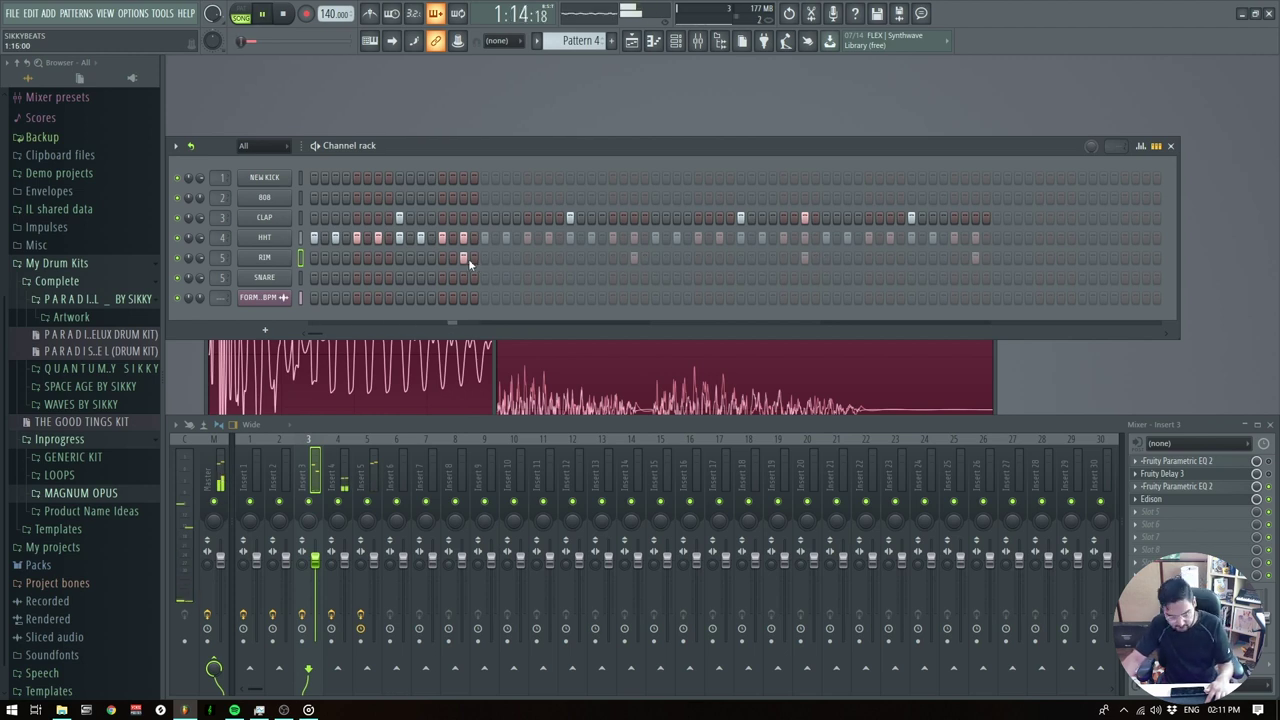
{"action": "left_click", "coordinate": [270, 257]}
{"action": "key", "text": "space"}
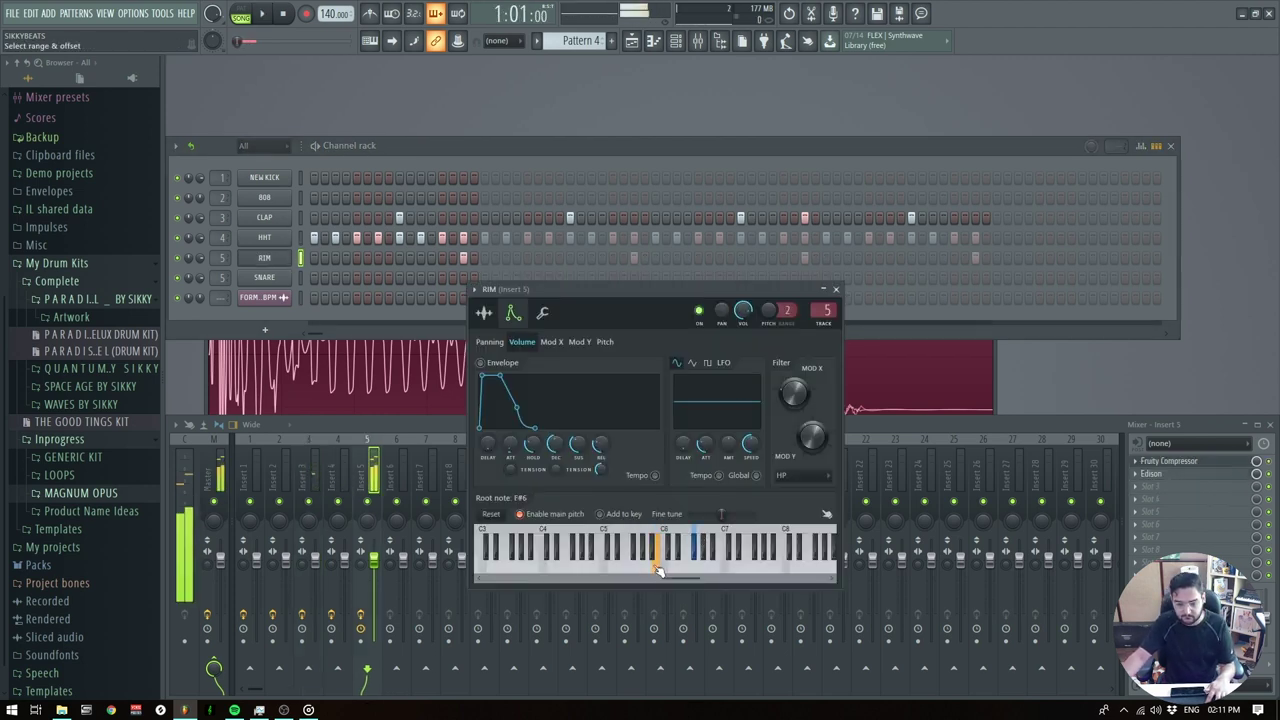
Extend the RIM pattern with hits on steps 31, 35 and 61 to 63
{"action": "left_click", "coordinate": [677, 258]}
{"action": "left_click", "coordinate": [636, 259]}
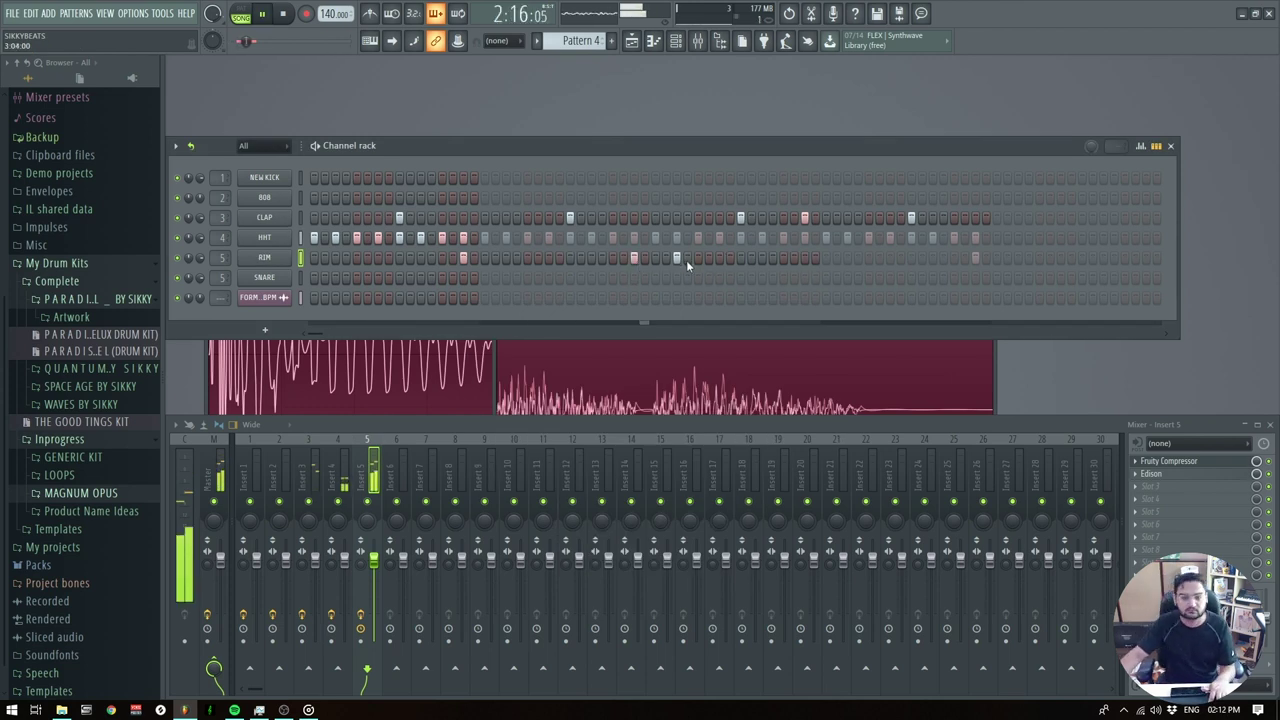
{"action": "key", "text": "space"}
{"action": "left_click_drag", "start_coordinate": [966, 260], "coordinate": [976, 261]}
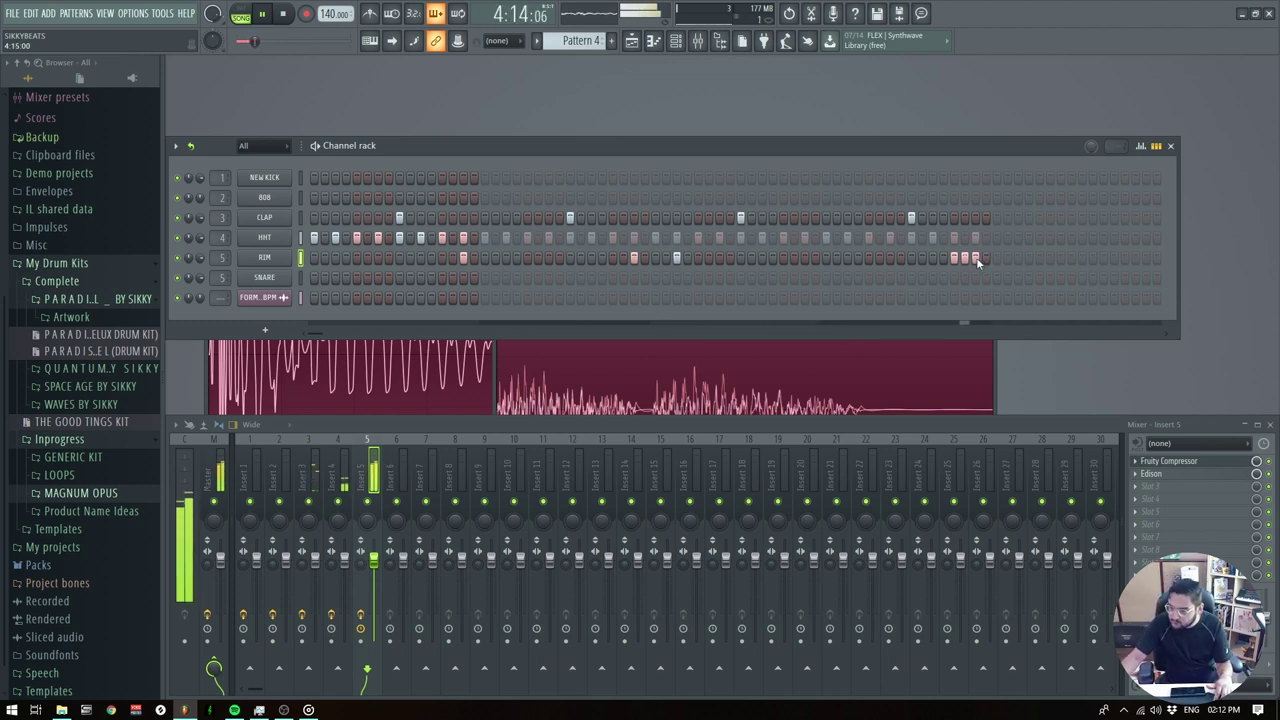
Add SNARE hits on steps 9, 25, 41 and 57, matching the claps
{"action": "left_click", "coordinate": [398, 278]}
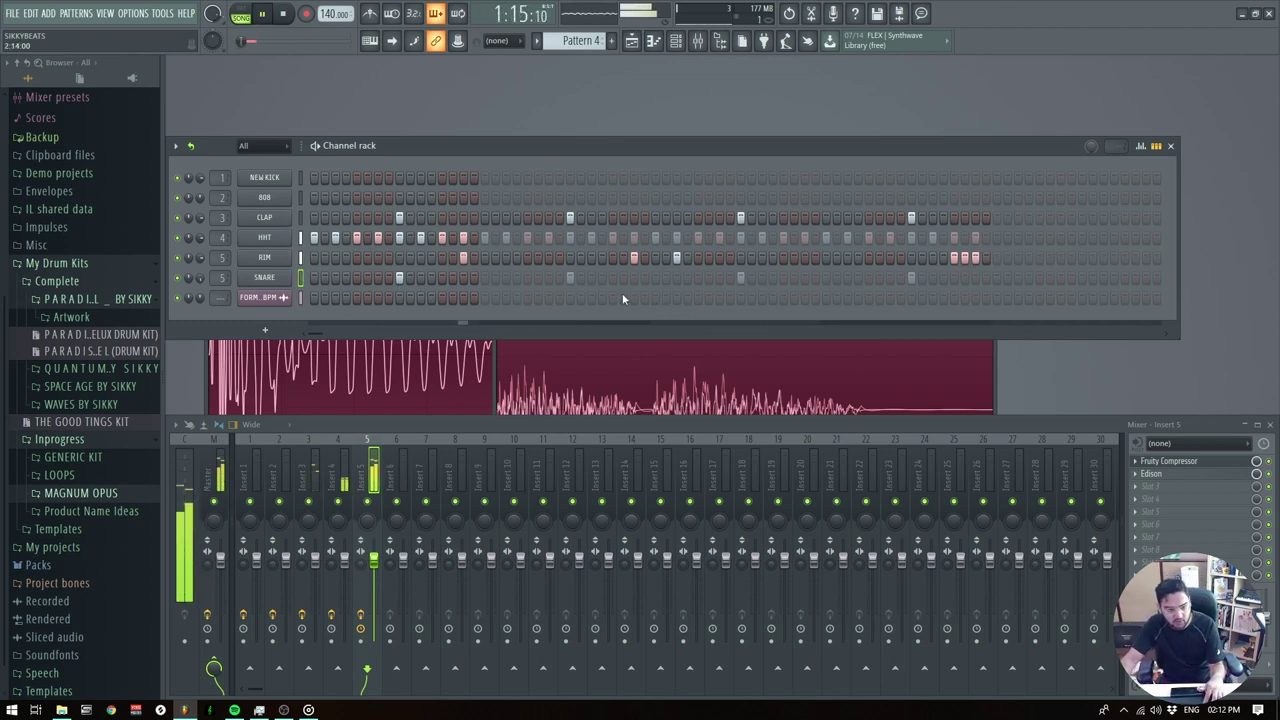
{"action": "left_click", "coordinate": [740, 278]}
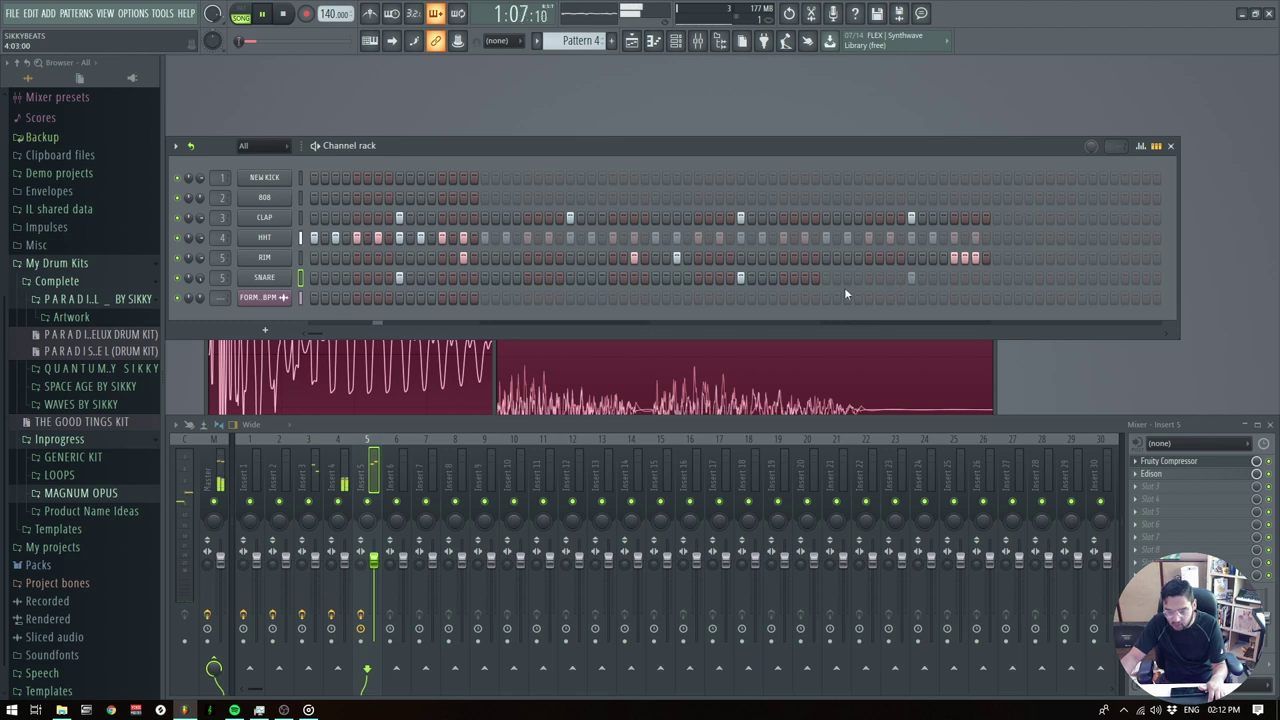
{"action": "left_click", "coordinate": [910, 278]}
{"action": "left_click", "coordinate": [569, 278]}
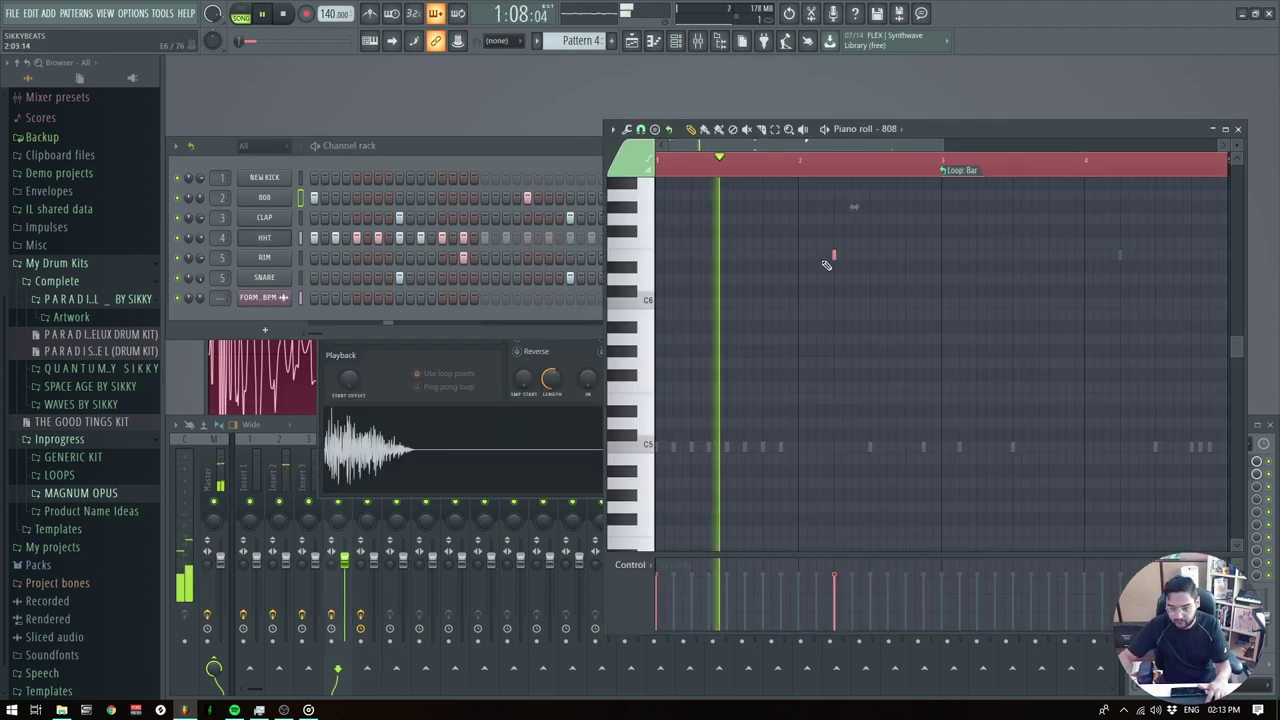
Transpose the three selected 808 notes up one octave in the piano roll and play the pattern
{"action": "scroll", "coordinate": [836, 284], "scroll_direction": "up", "scroll_amount": 2}
{"action": "scroll", "coordinate": [837, 266], "scroll_direction": "up", "scroll_amount": 3}
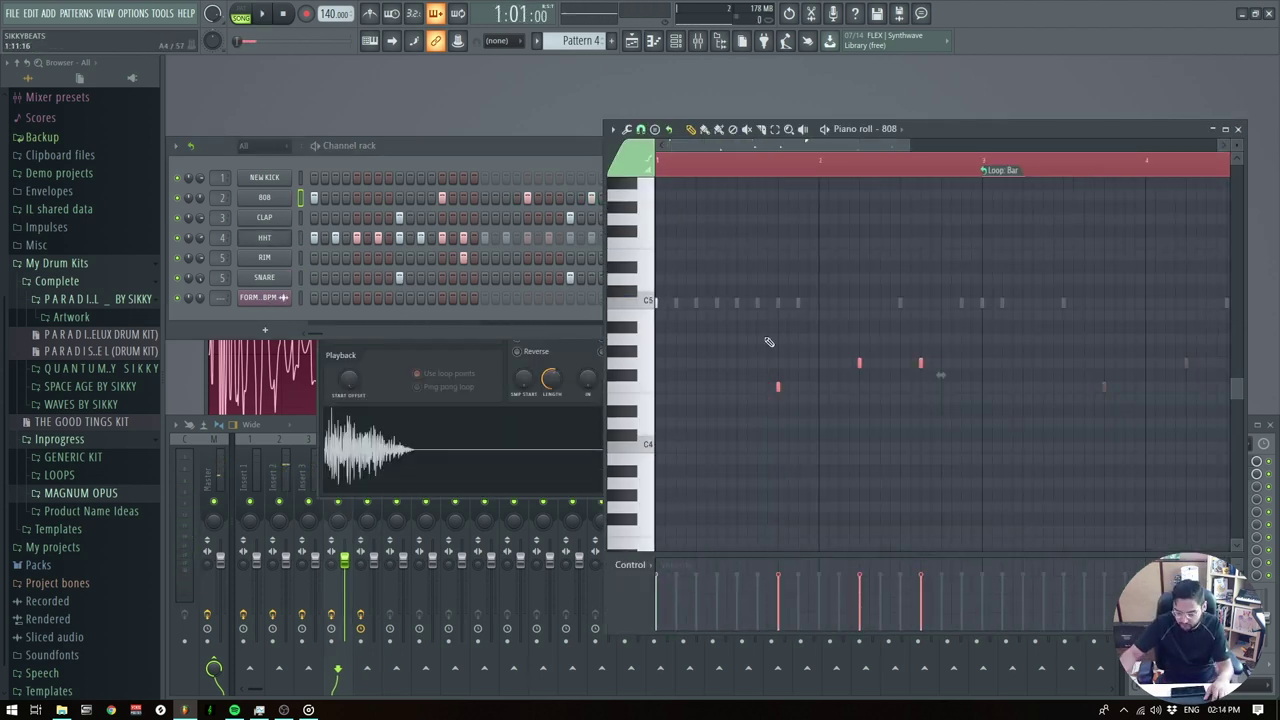
{"action": "key", "text": "ctrl+Up"}
{"action": "key", "text": "space"}
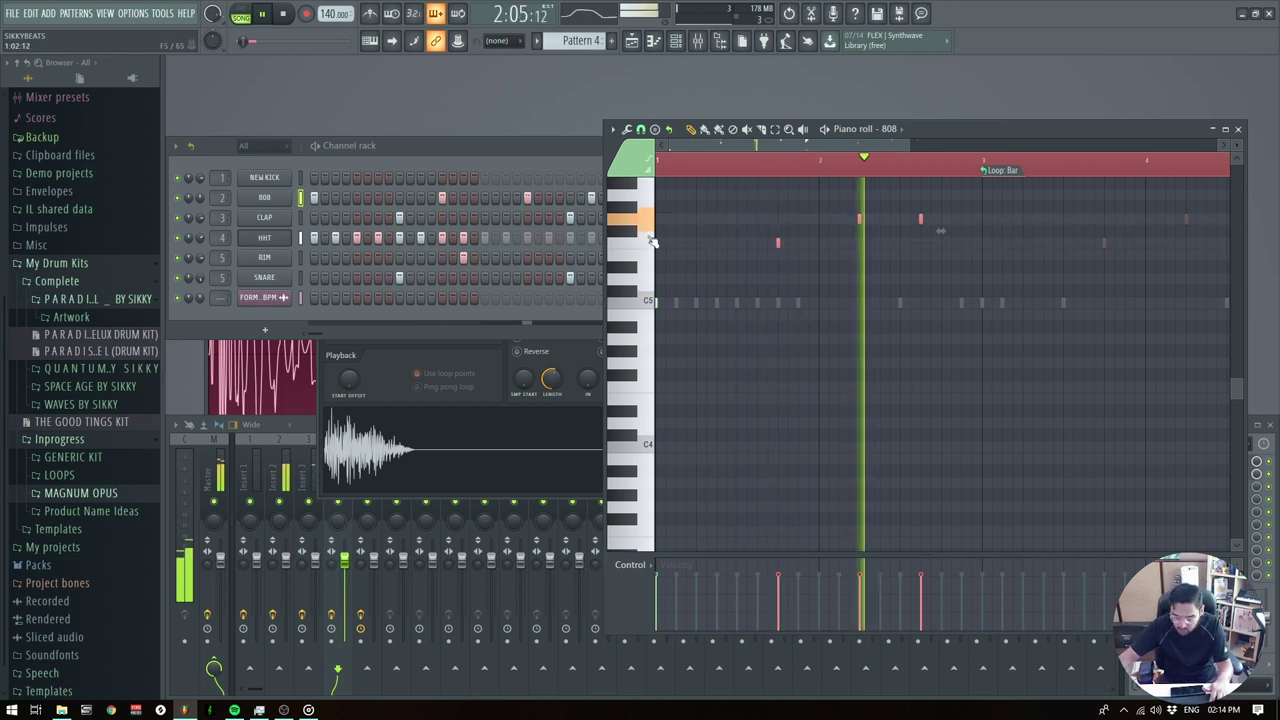
{"action": "right_click", "coordinate": [288, 197]}
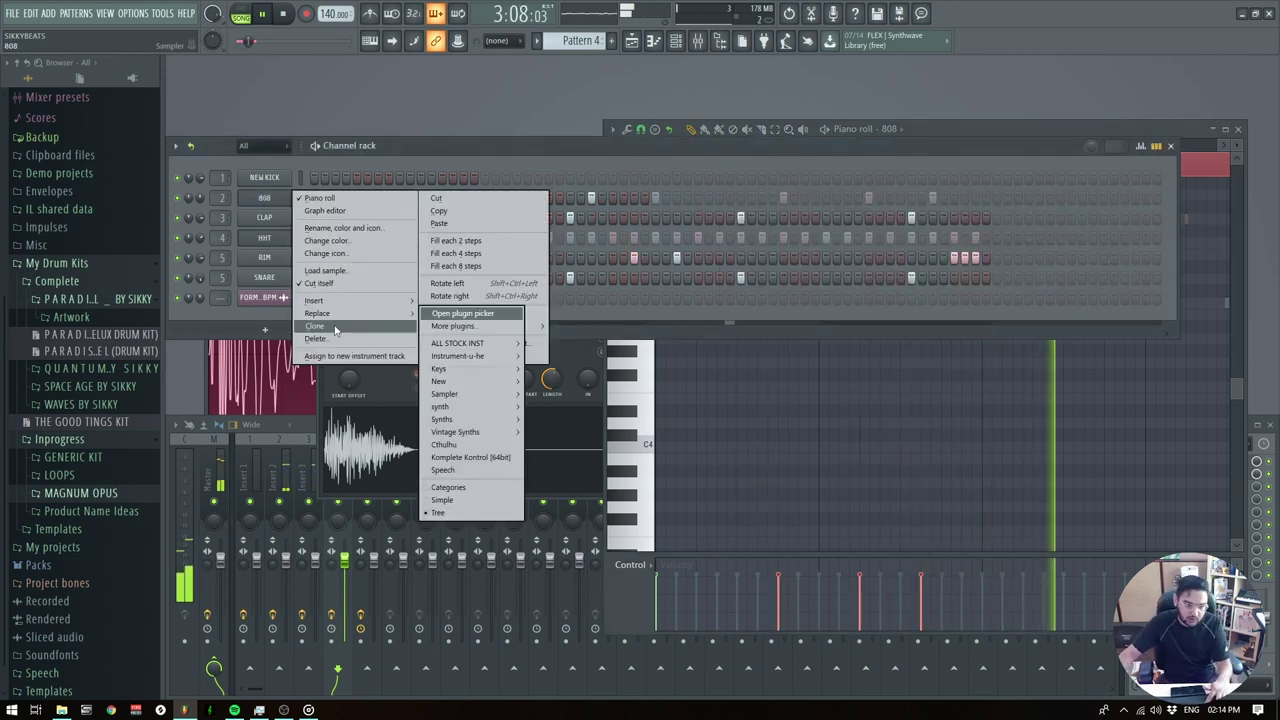
{"action": "left_click", "coordinate": [318, 325]}
{"action": "right_click", "coordinate": [288, 217]}
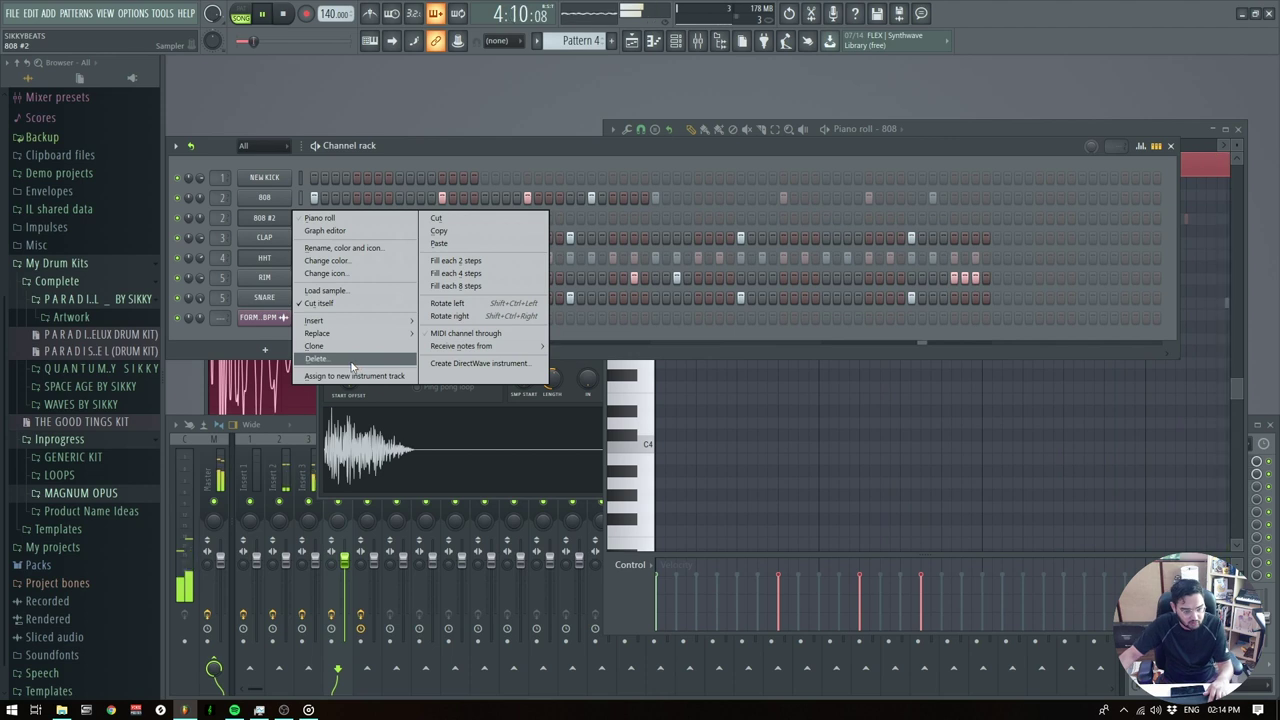
{"action": "left_click", "coordinate": [314, 358]}
{"action": "left_click", "coordinate": [714, 401]}
Turn off Cut itself for the 808 channel and return to its piano roll with no notes selected
{"action": "right_click", "coordinate": [272, 197]}
{"action": "left_click", "coordinate": [357, 284]}
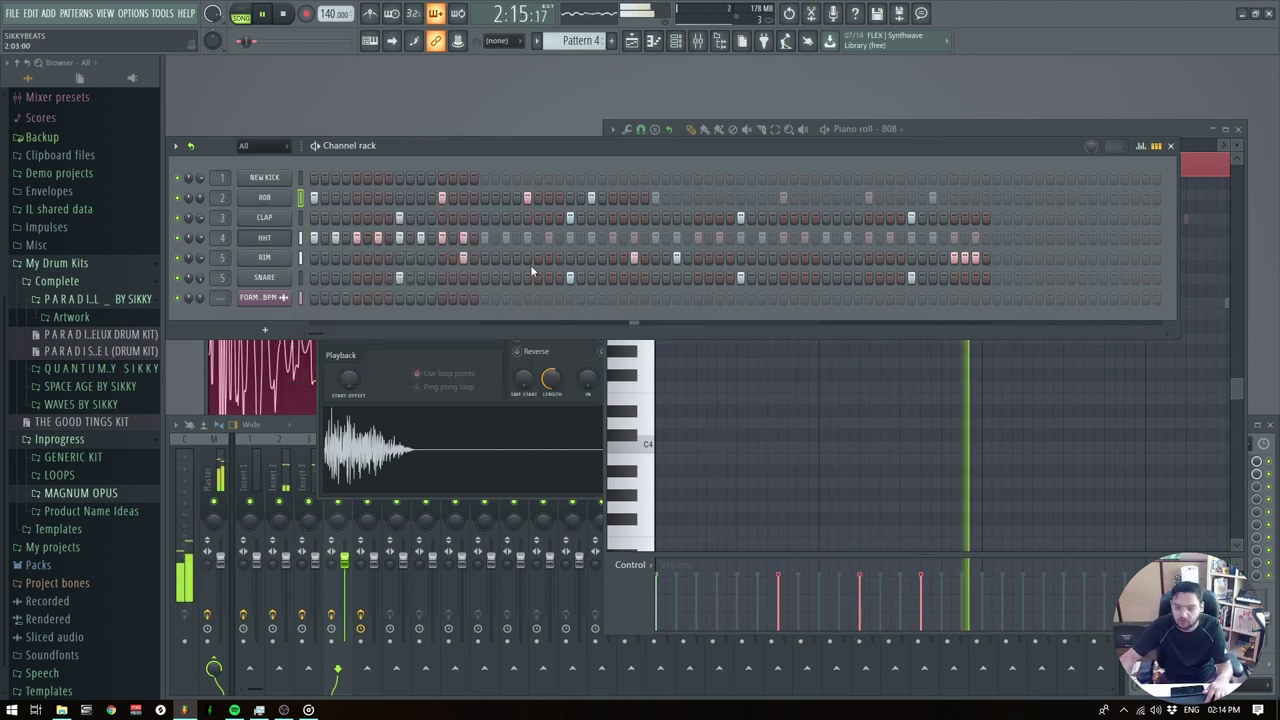
{"action": "left_click", "coordinate": [815, 415]}
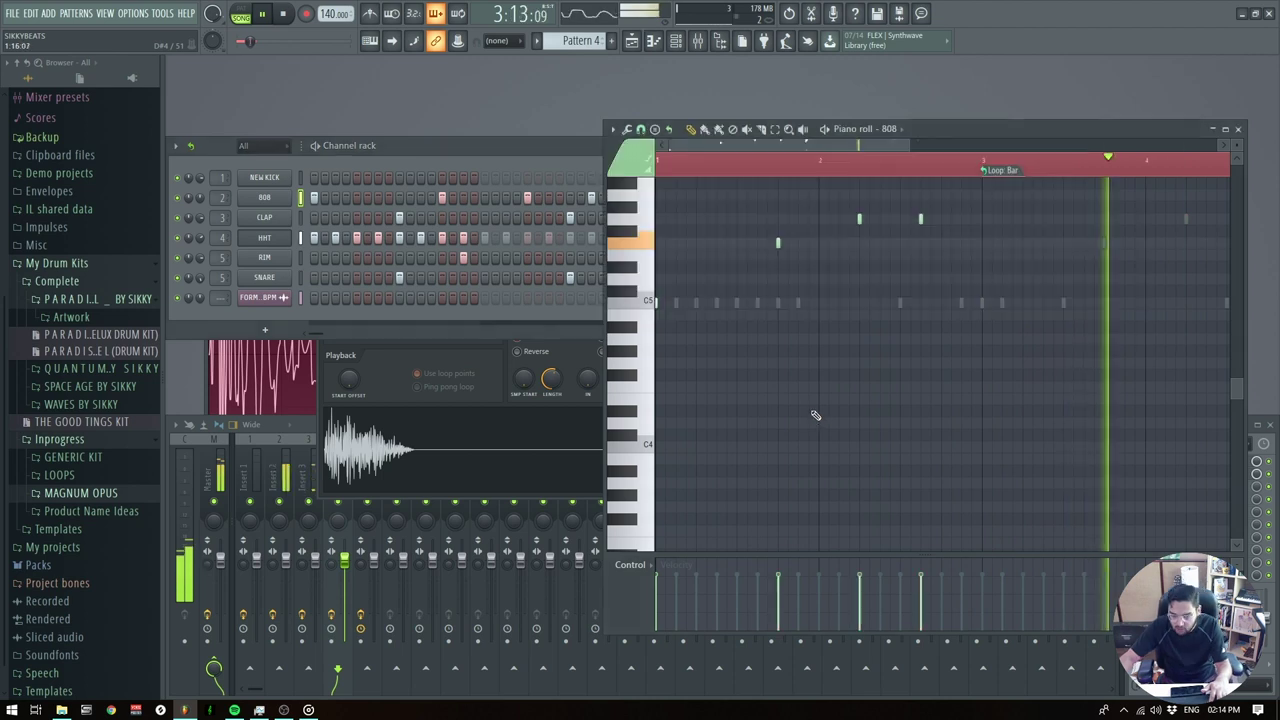
Set the time-stretching mode of the FORMULA - 140 BPM audio clip to Stretch
{"action": "left_click", "coordinate": [262, 297]}
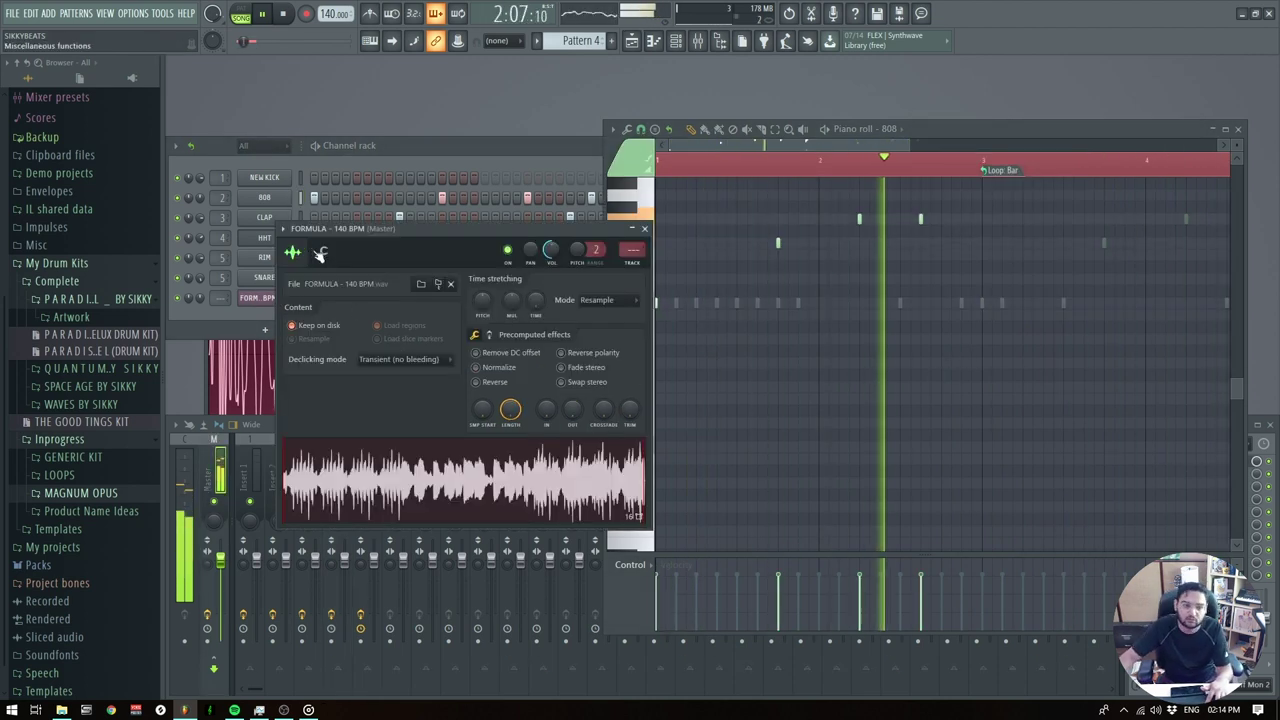
{"action": "left_click", "coordinate": [600, 300]}
{"action": "left_click", "coordinate": [600, 345]}
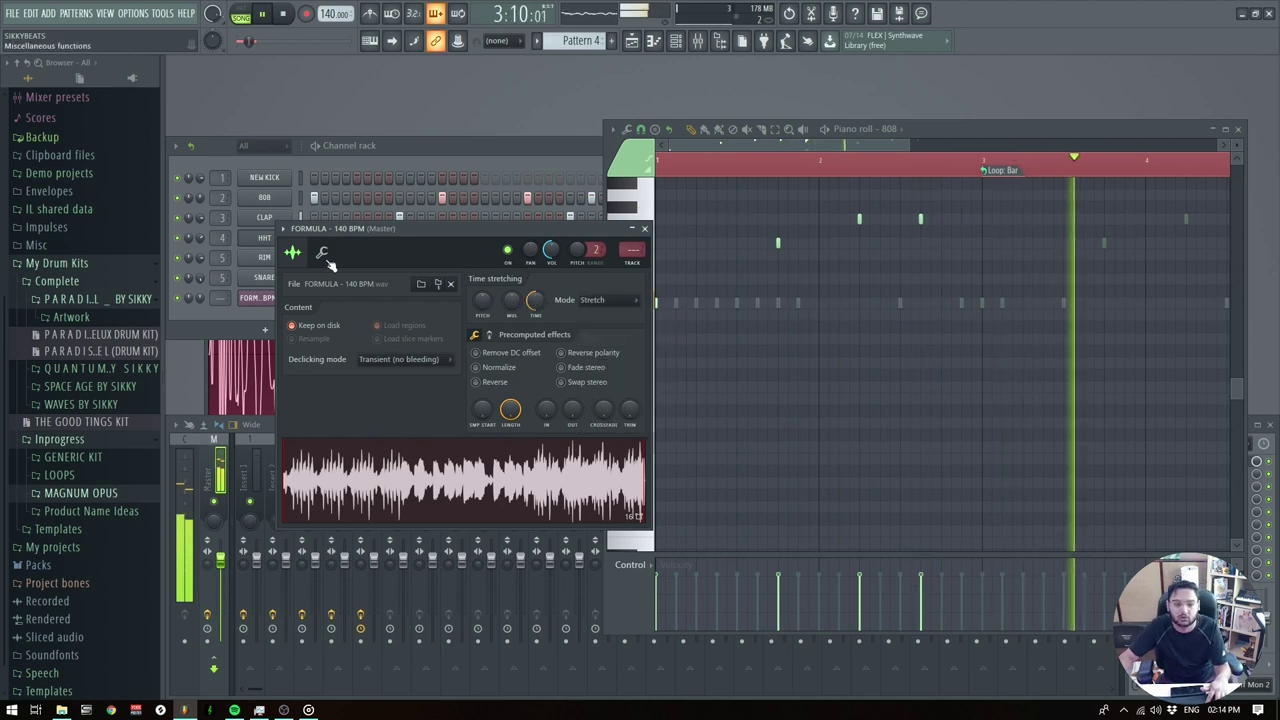